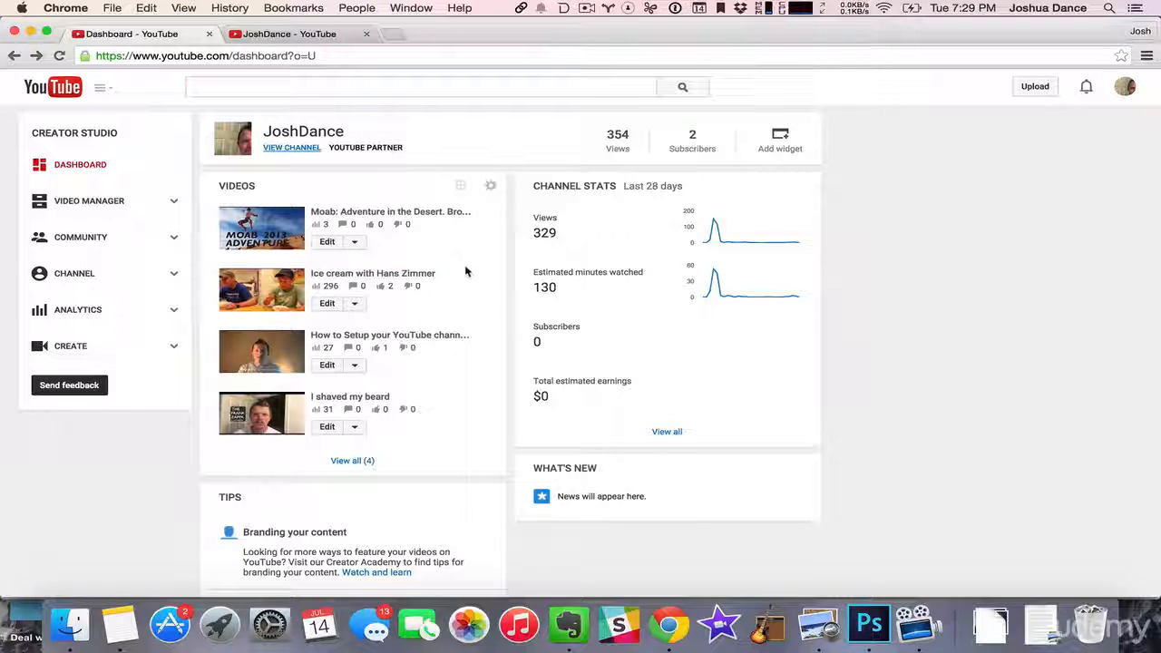
# - Open the annotations editor for the "Moab: Adventure in the Desert" video and pause playback near the start
pyautogui.click(357, 242)
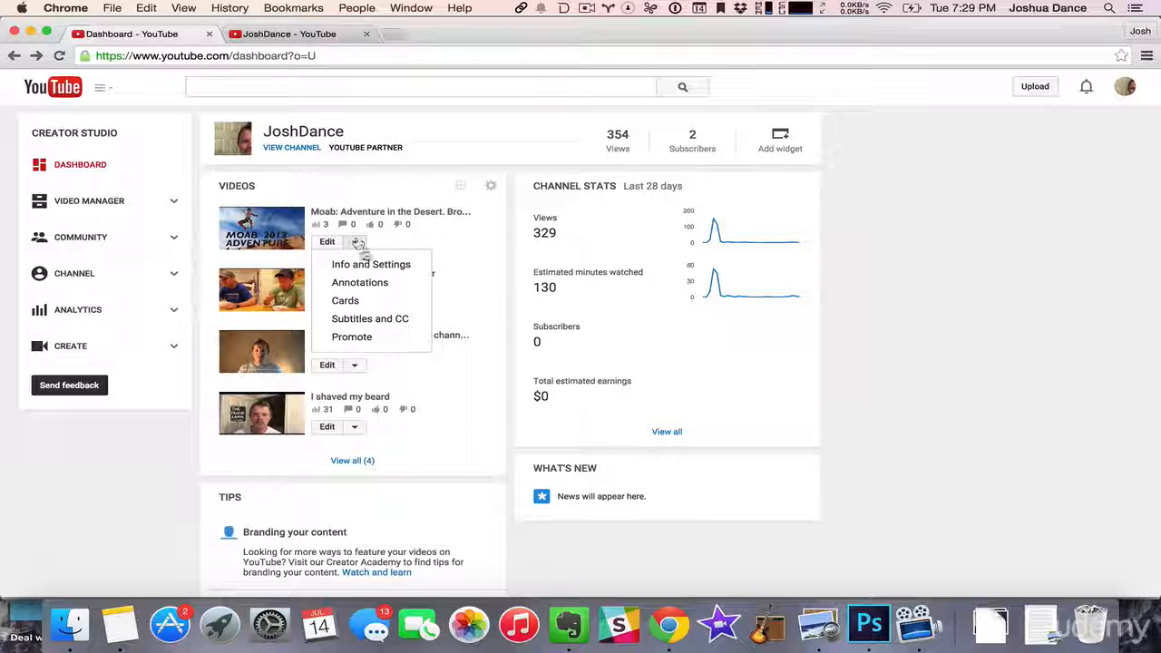
pyautogui.click(368, 262)
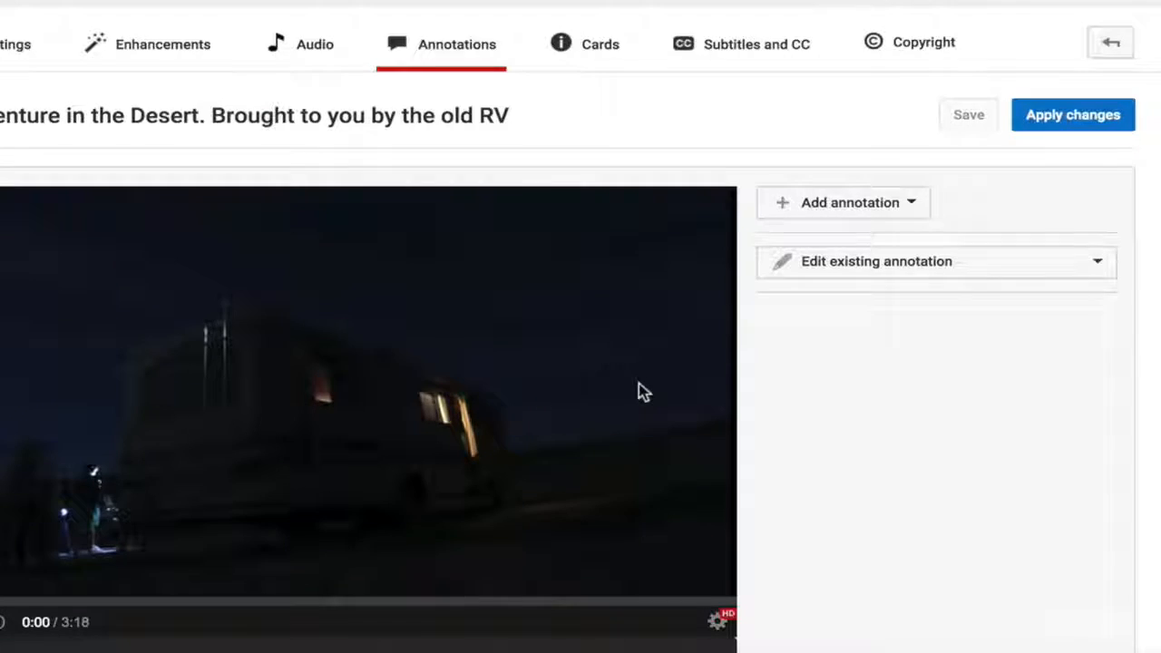
pyautogui.scroll(-2, 639, 382)
pyautogui.click(254, 283)
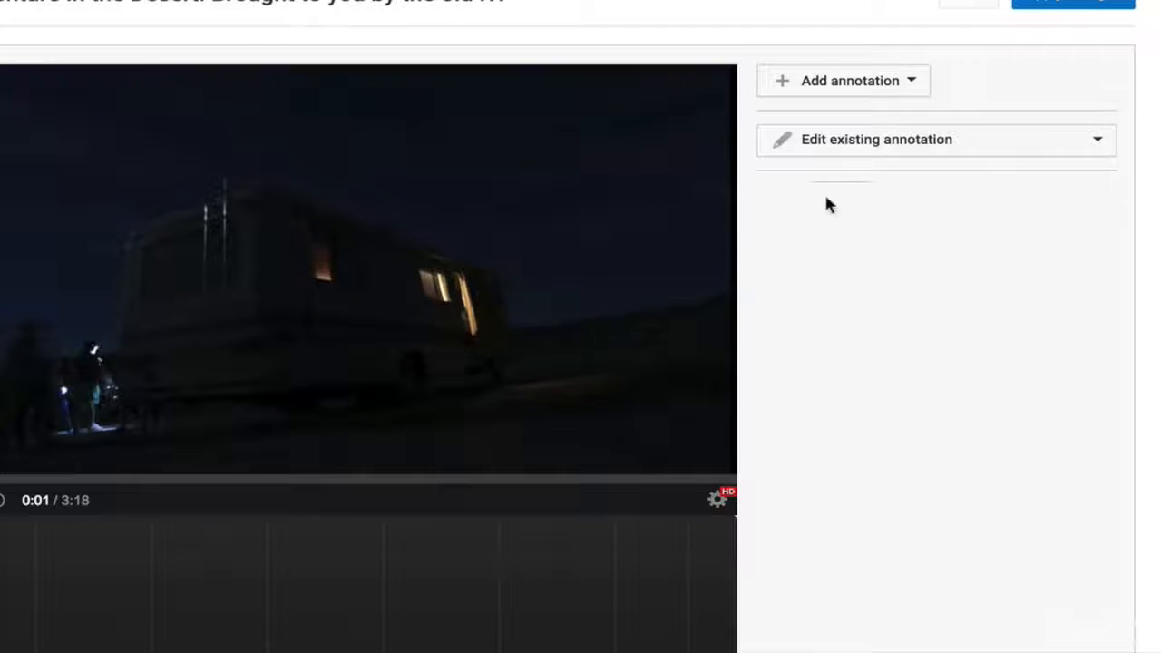
# - Add a note annotation near the start of the video with the text "Click here to Subscribe!"
pyautogui.click(875, 84)
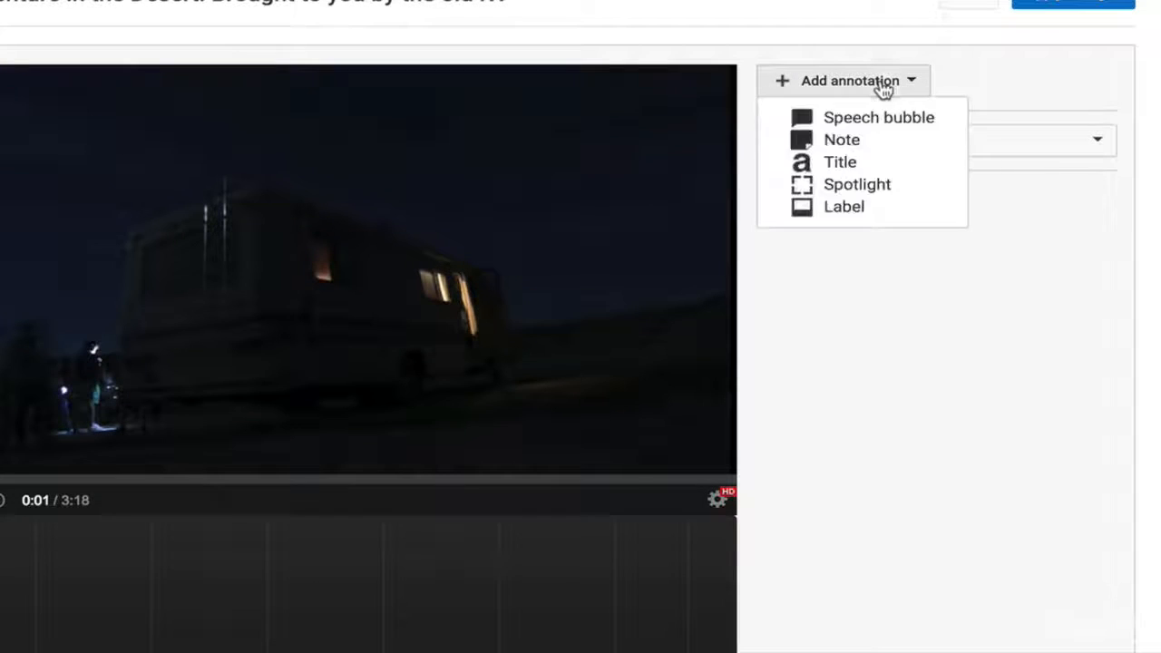
pyautogui.click(878, 140)
pyautogui.click(1031, 280)
pyautogui.write('Subs')
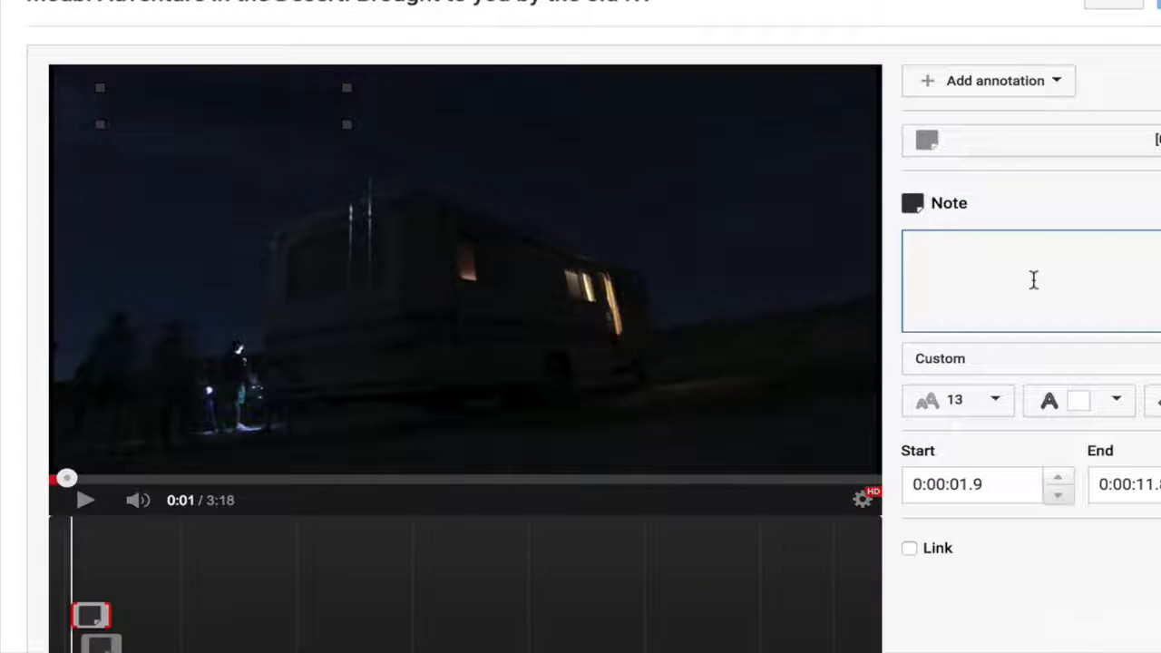
pyautogui.write('crib')
pyautogui.write('Click here to ')
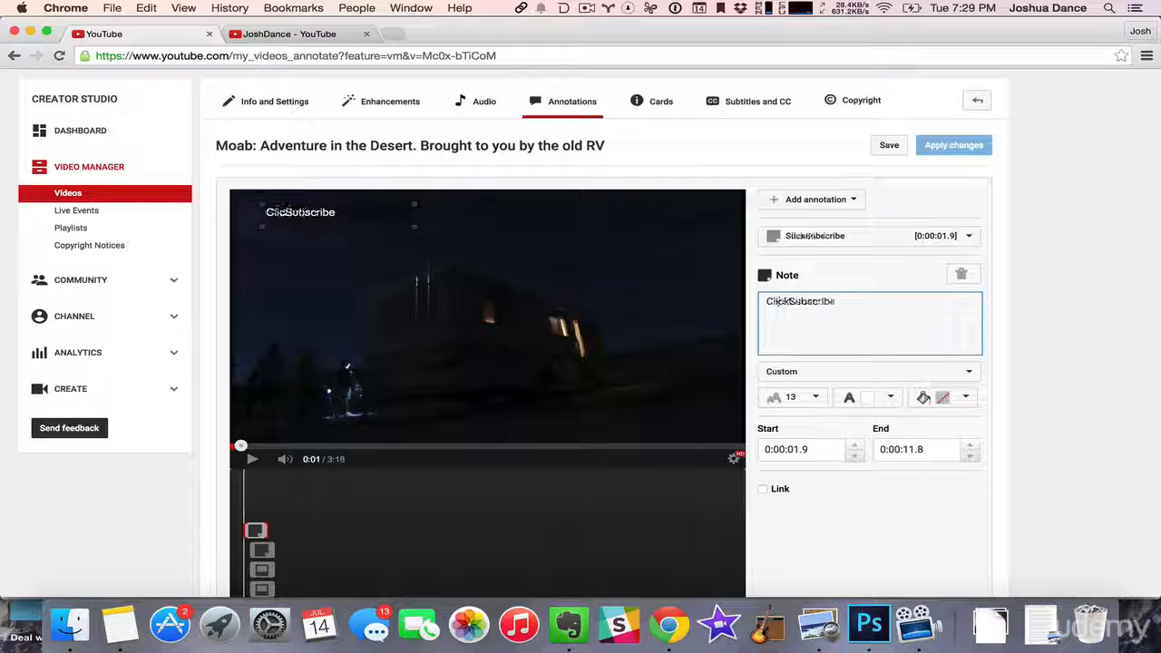
pyautogui.write('!')
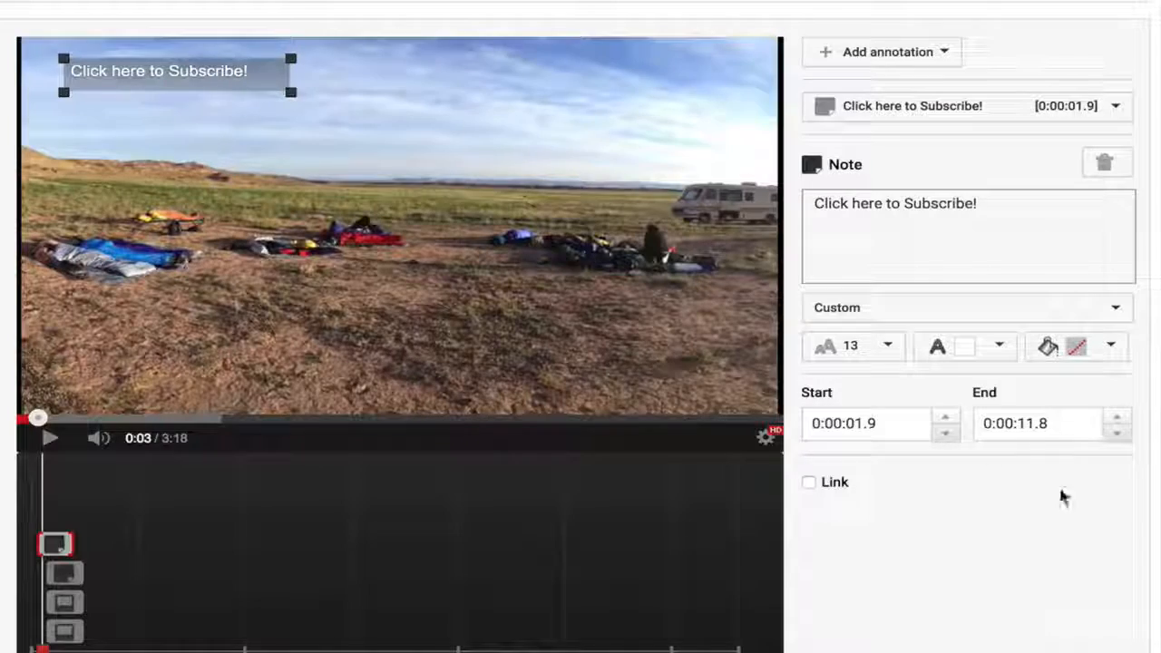
# - Enable the note's link, set its type to Subscribe, and paste the copied channel ID as the target
pyautogui.click(807, 483)
pyautogui.click(953, 525)
pyautogui.hotkey('ctrl', 'v')
pyautogui.click(1041, 488)
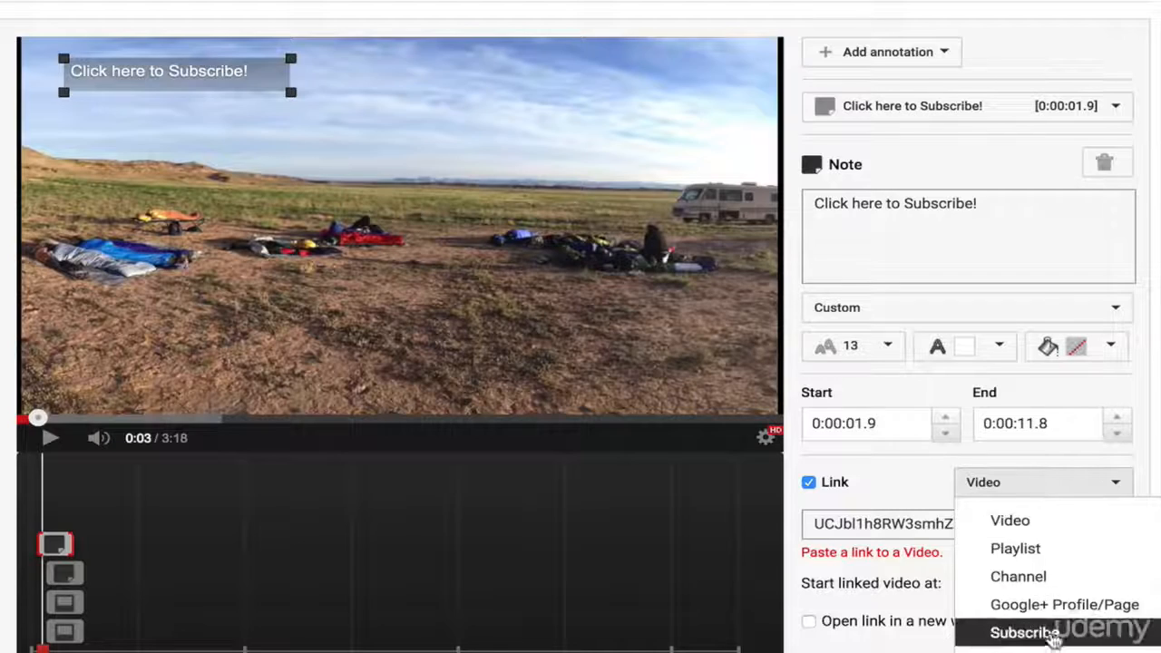
pyautogui.click(1024, 632)
pyautogui.click(852, 526)
pyautogui.write('UCJbl1h8RW3smhZazEbFvDtg')
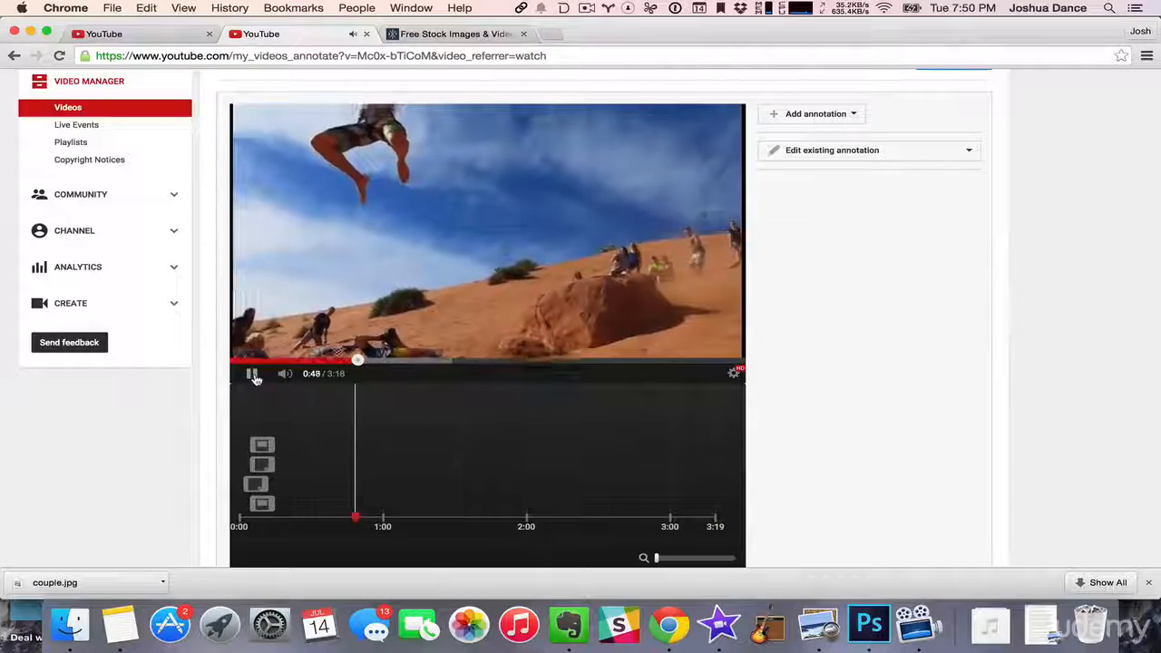
# - Add a note reading "Thumbs up for Street Fighter" at 0:50, move it to the video frame's lower-left corner, and preview it
pyautogui.click(256, 379)
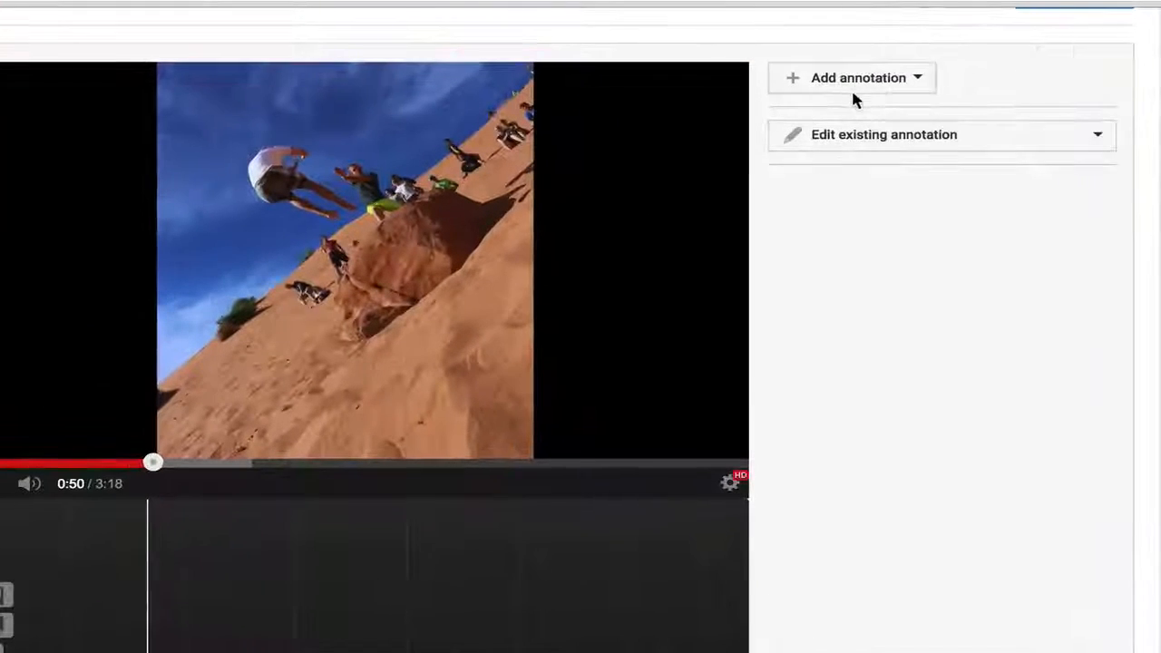
pyautogui.click(853, 91)
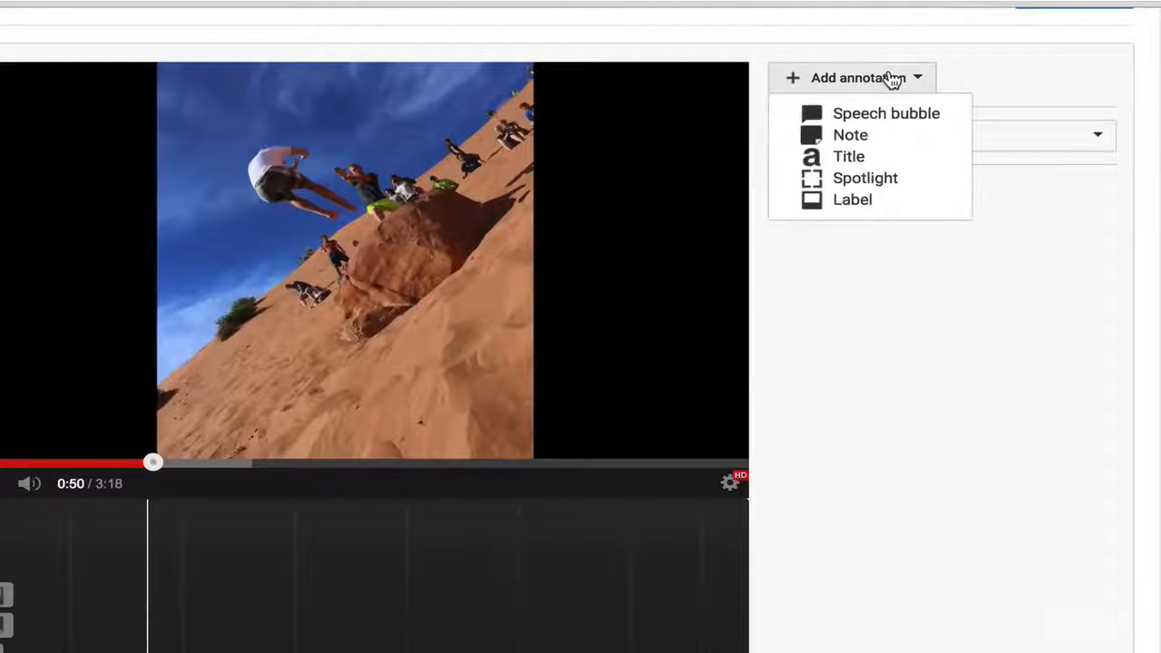
pyautogui.click(899, 135)
pyautogui.click(936, 253)
pyautogui.write('Thumbs up for Street Fighter')
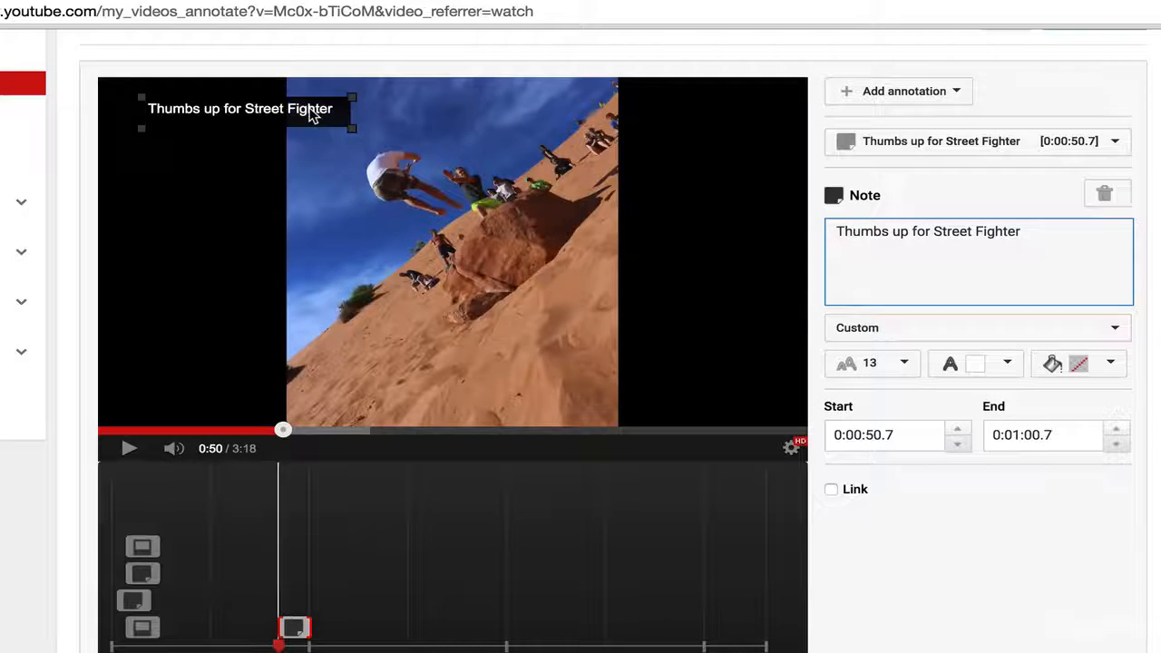
pyautogui.moveTo(311, 113); pyautogui.dragTo(280, 400)
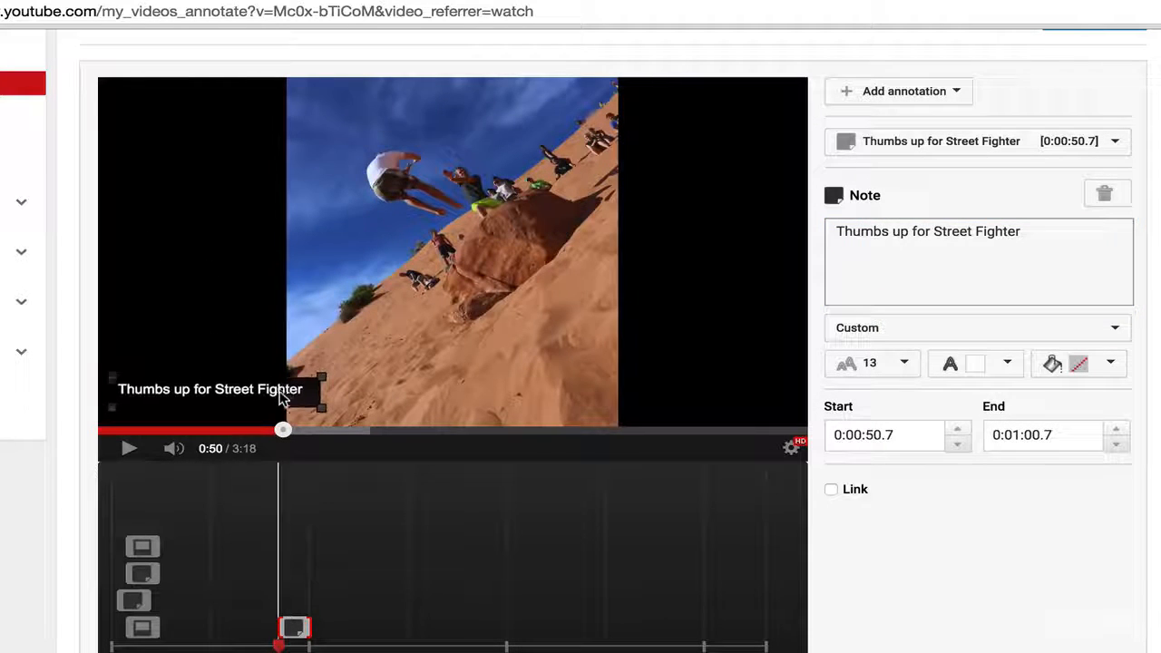
pyautogui.click(127, 448)
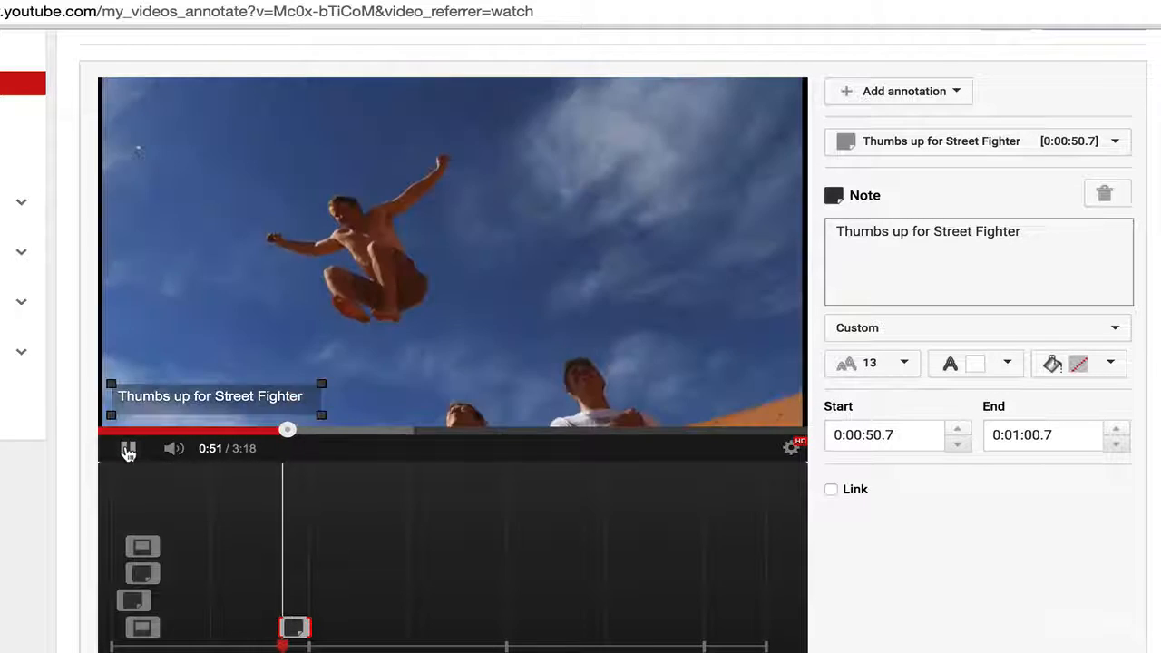
pyautogui.click(127, 448)
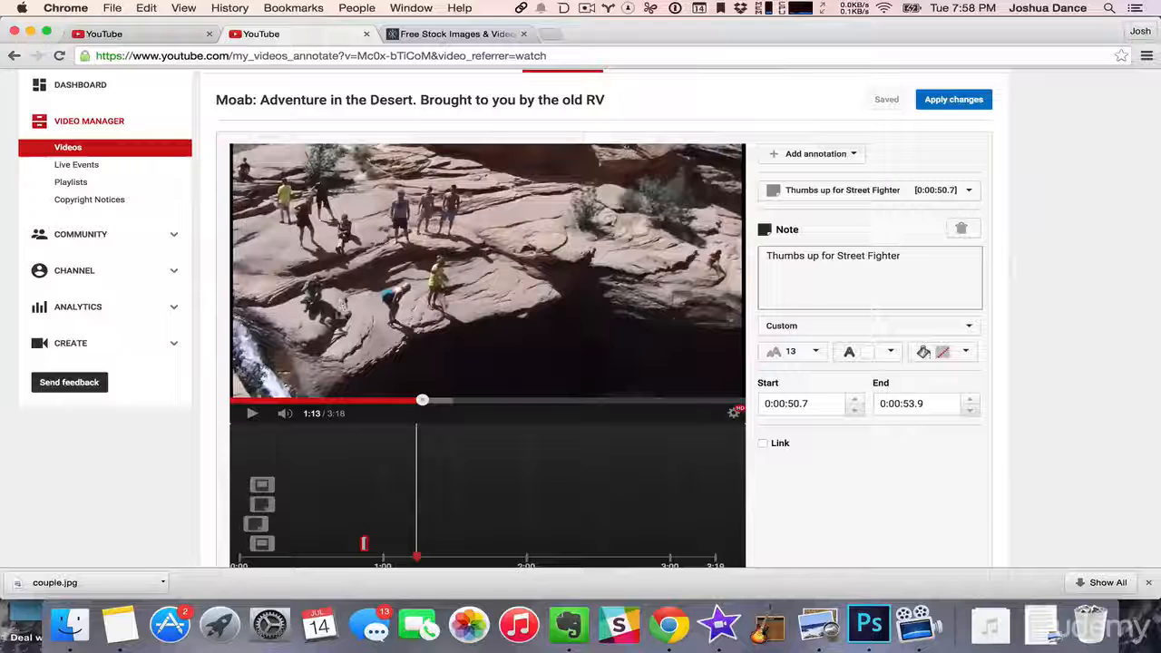
# - Pause the video at 1:18, during the cliff jump, and place a new empty note in the frame's lower-left area
pyautogui.click(252, 414)
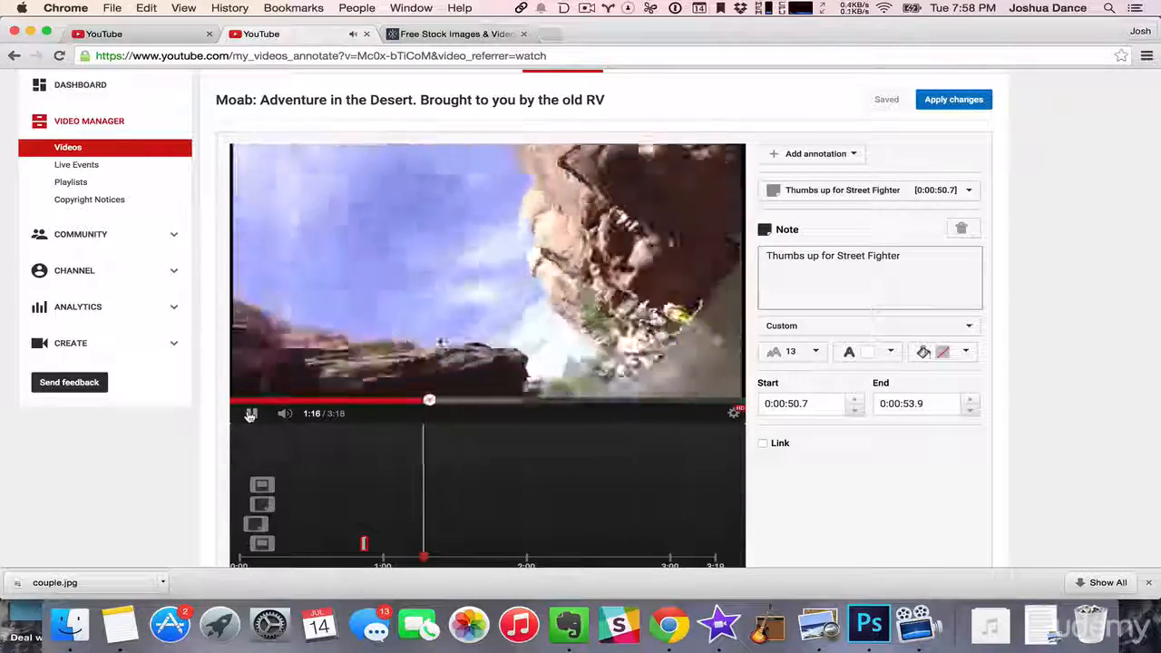
pyautogui.click(251, 414)
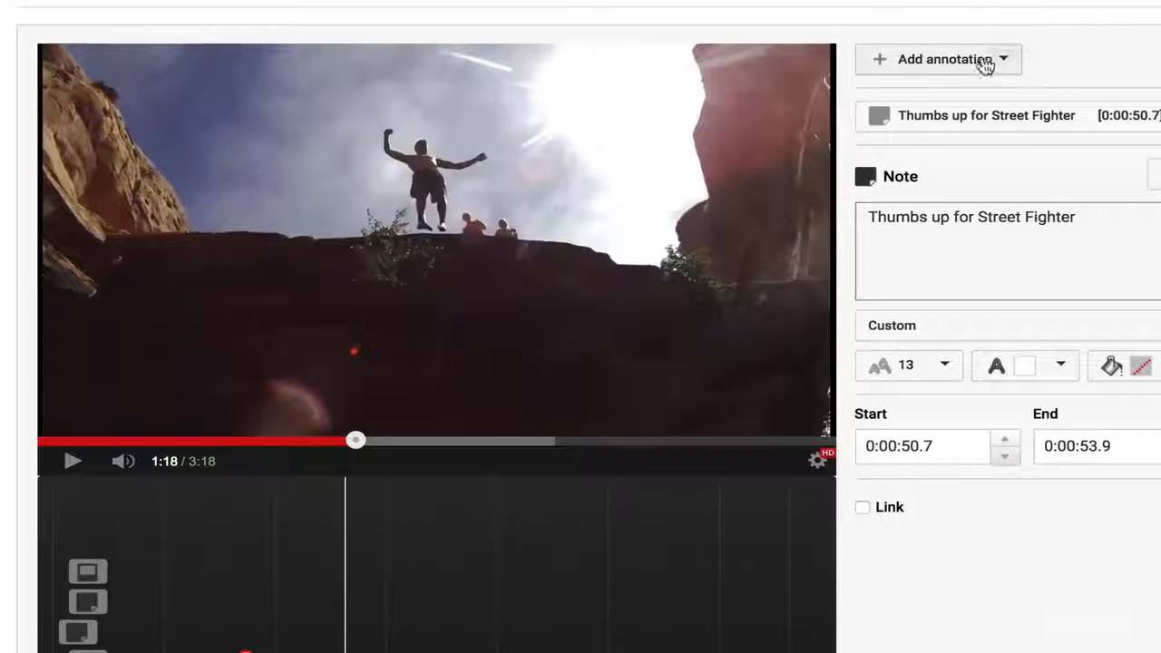
pyautogui.click(985, 62)
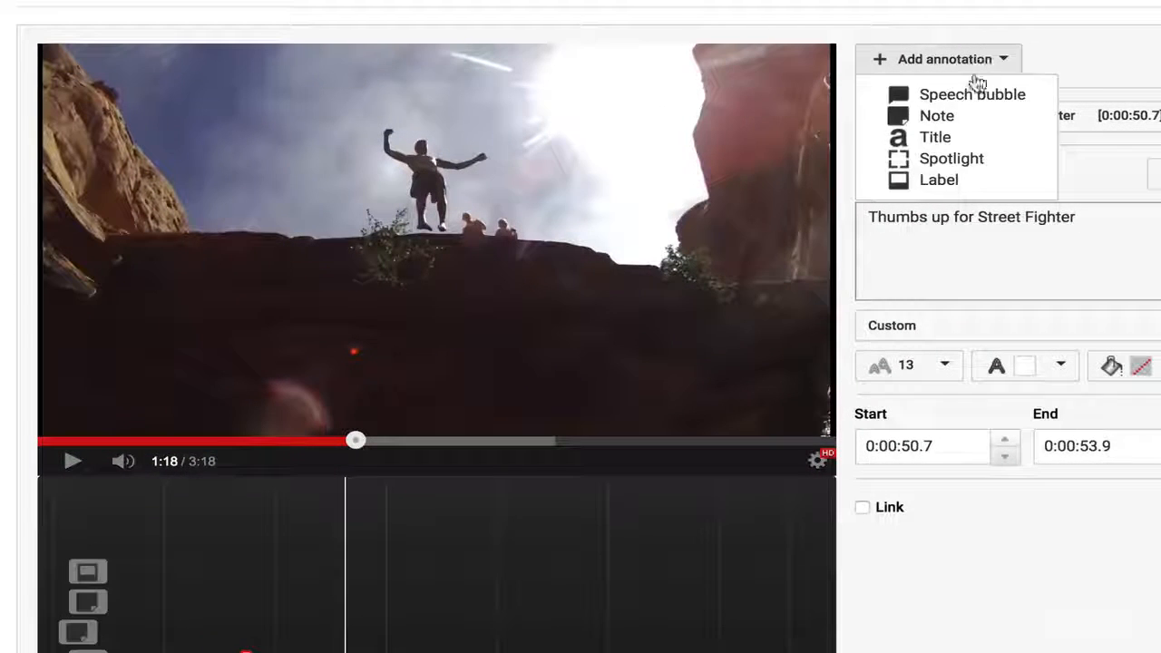
pyautogui.click(947, 114)
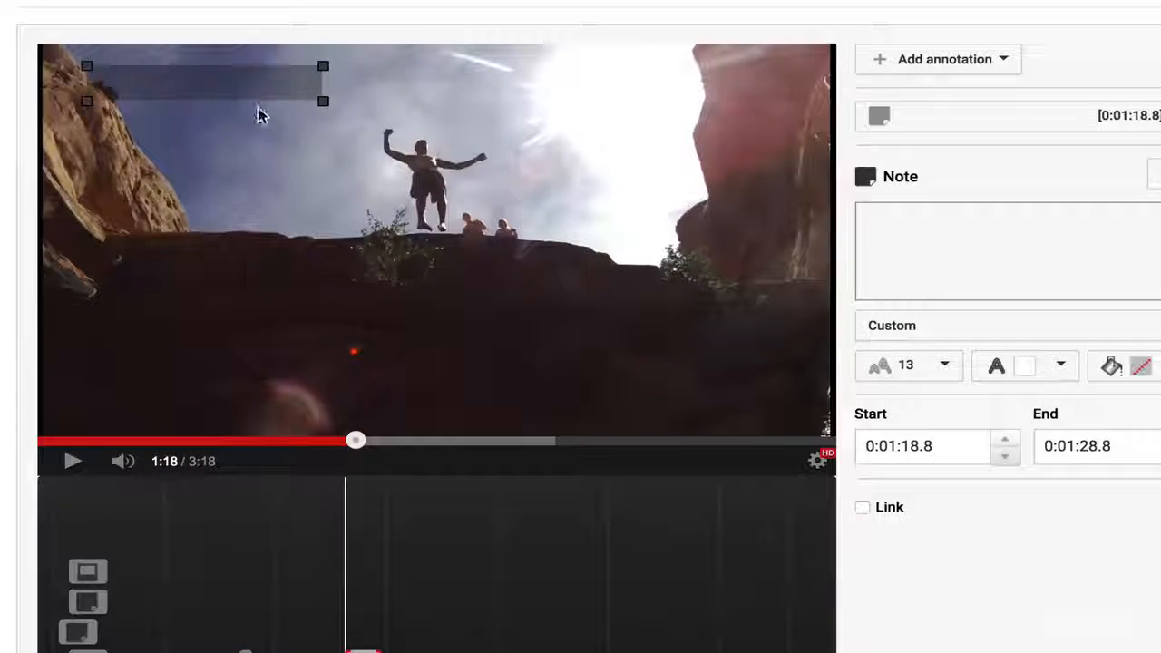
pyautogui.moveTo(241, 88); pyautogui.dragTo(233, 372)
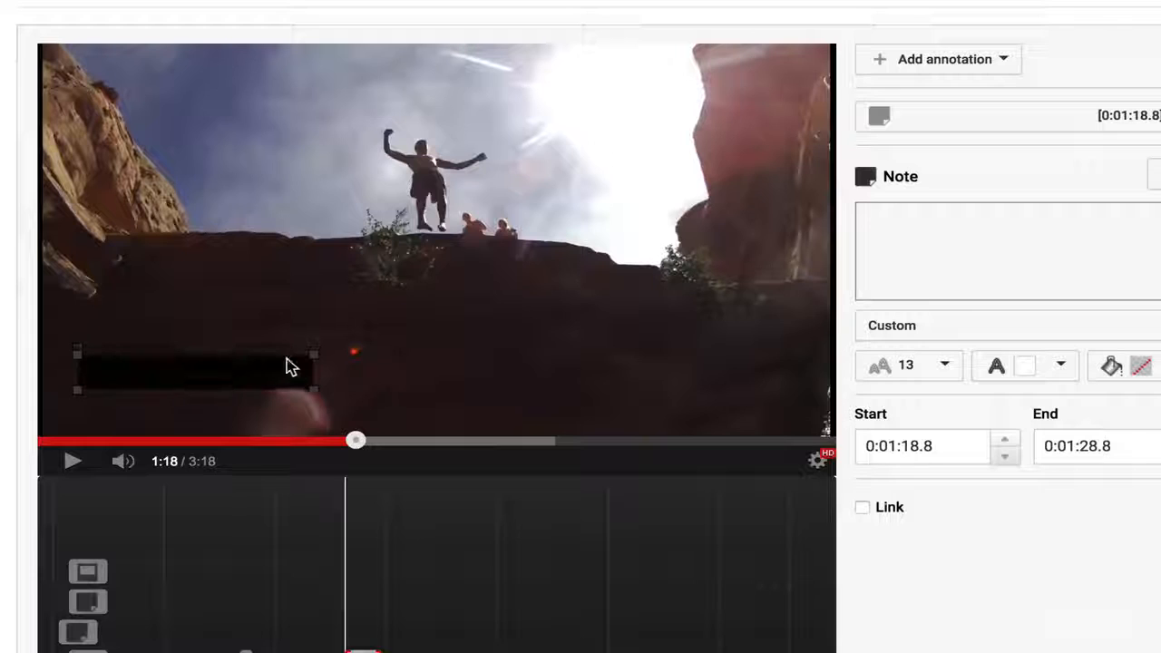
# - Enter "Cliff diving is dangerous. We had a guide who knew where to jump. Be careful." in the note and enlarge its box to fit
pyautogui.click(946, 241)
pyautogui.write('Cliff diving is dang')
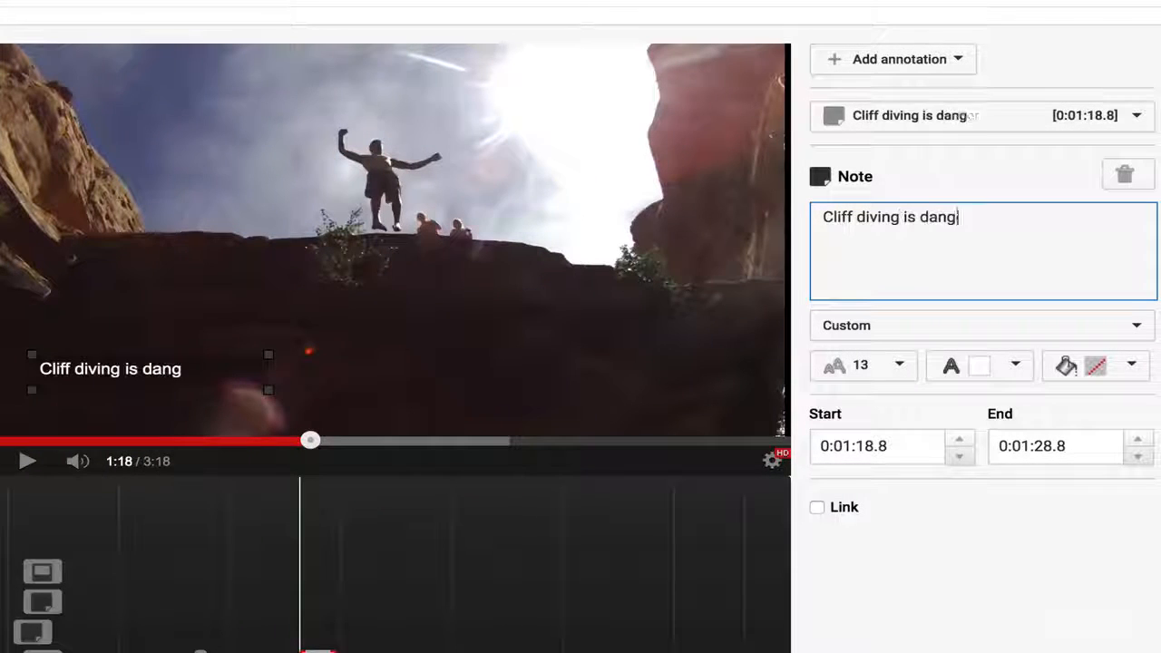
pyautogui.write('erous. We had a guide who knew where to jump. Be careful.')
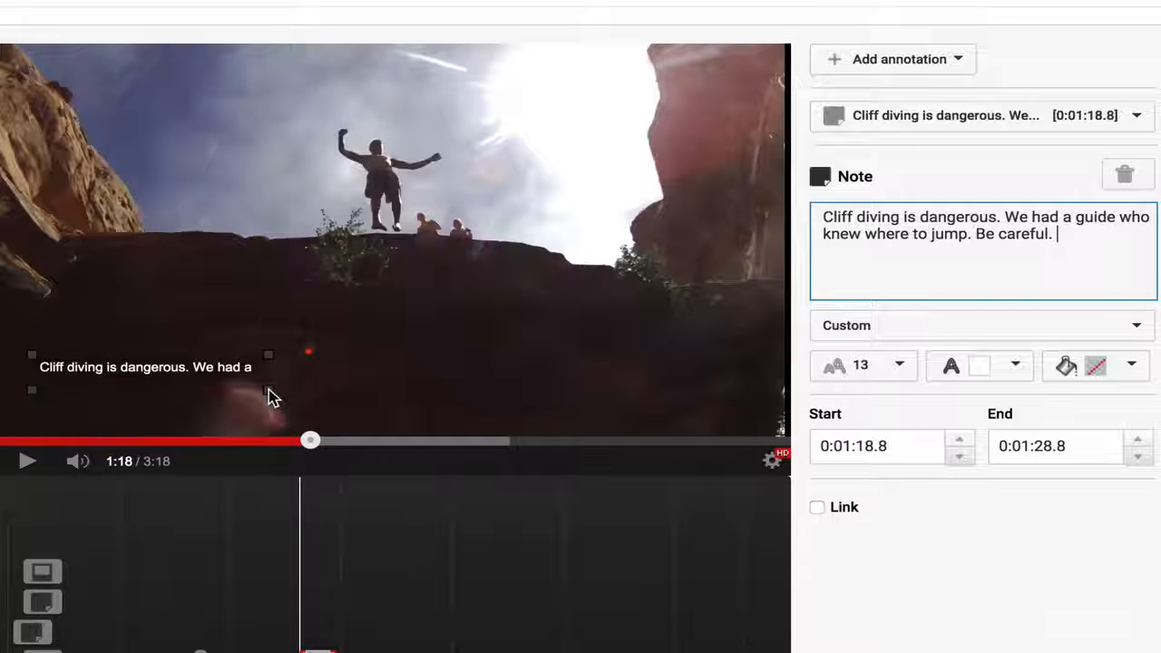
pyautogui.moveTo(270, 391); pyautogui.dragTo(269, 417)
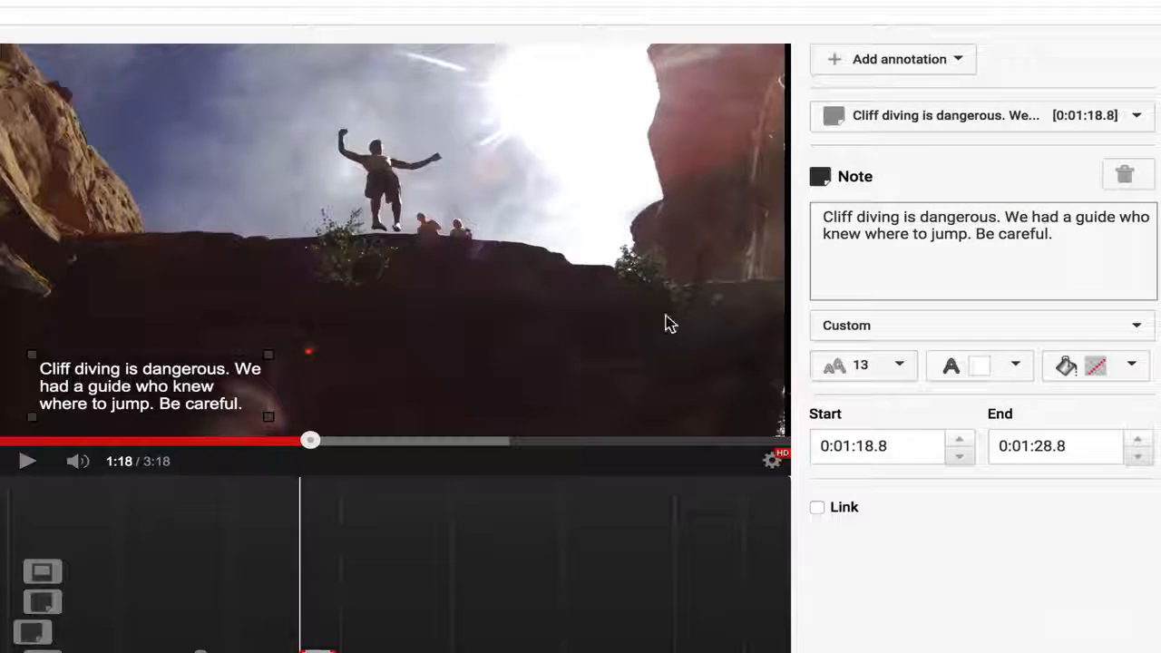
pyautogui.click(19, 468)
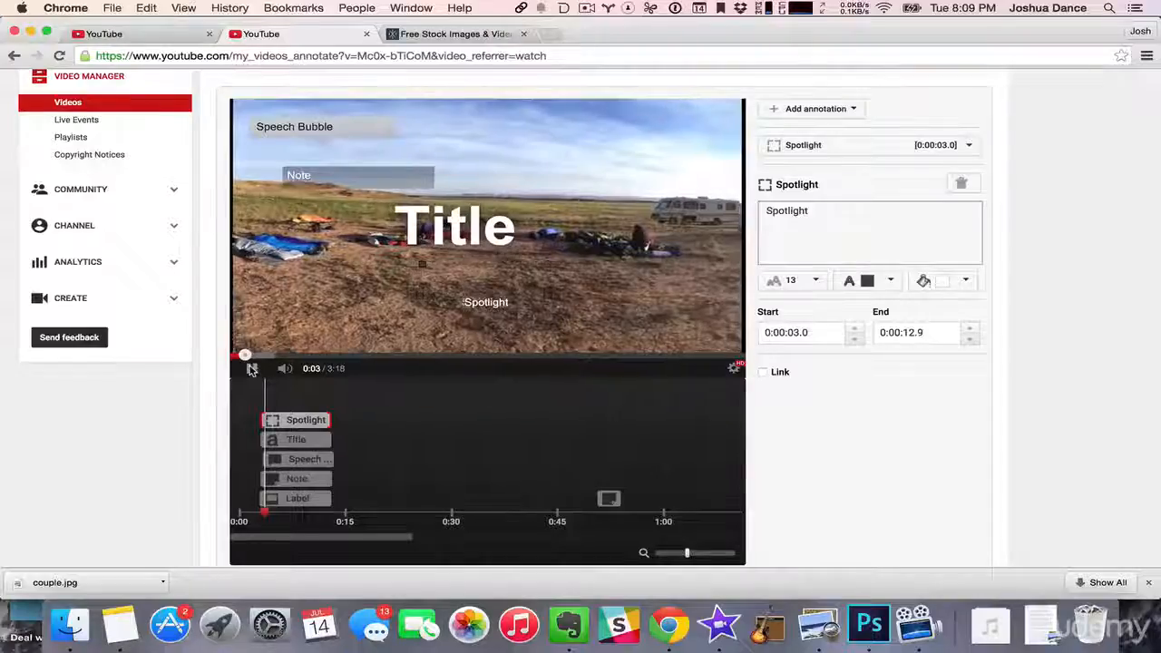
# - Preview the different annotation types from 0:03 to 0:10 and open the linked note's link-type choices
pyautogui.click(251, 368)
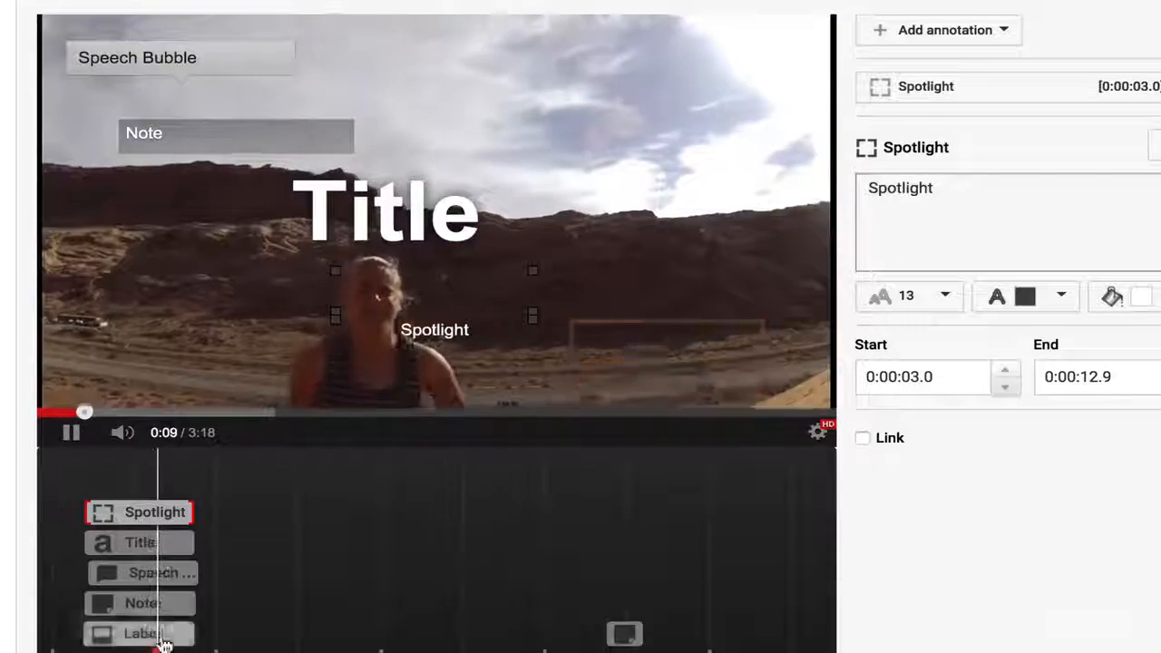
pyautogui.click(68, 432)
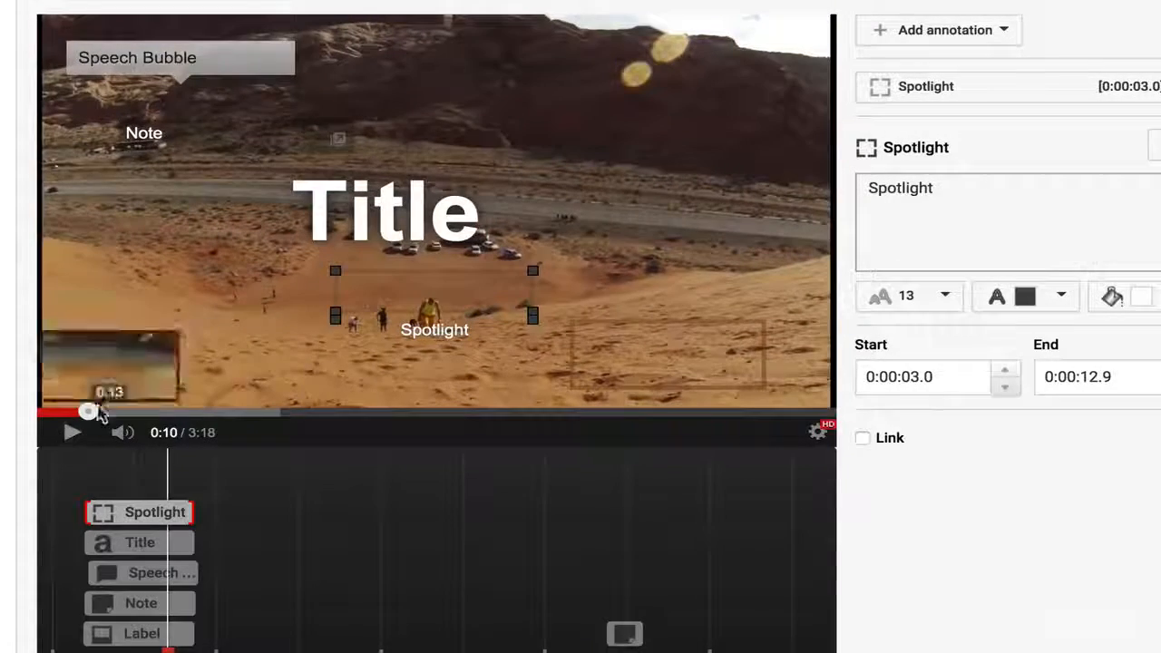
pyautogui.click(179, 84)
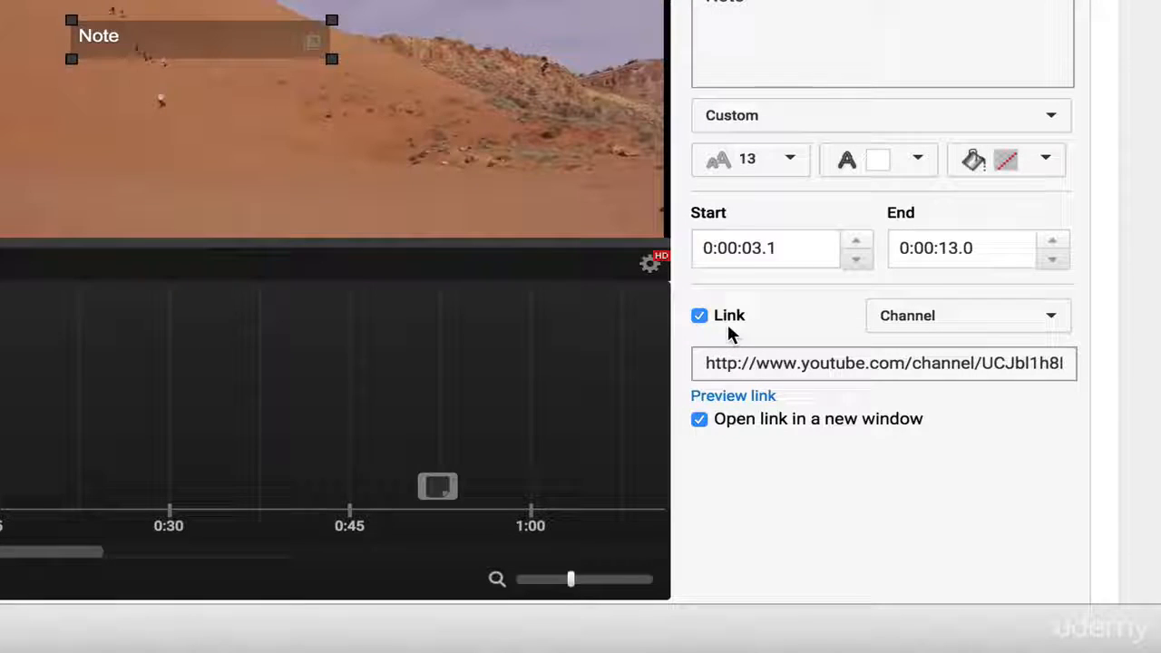
pyautogui.click(920, 316)
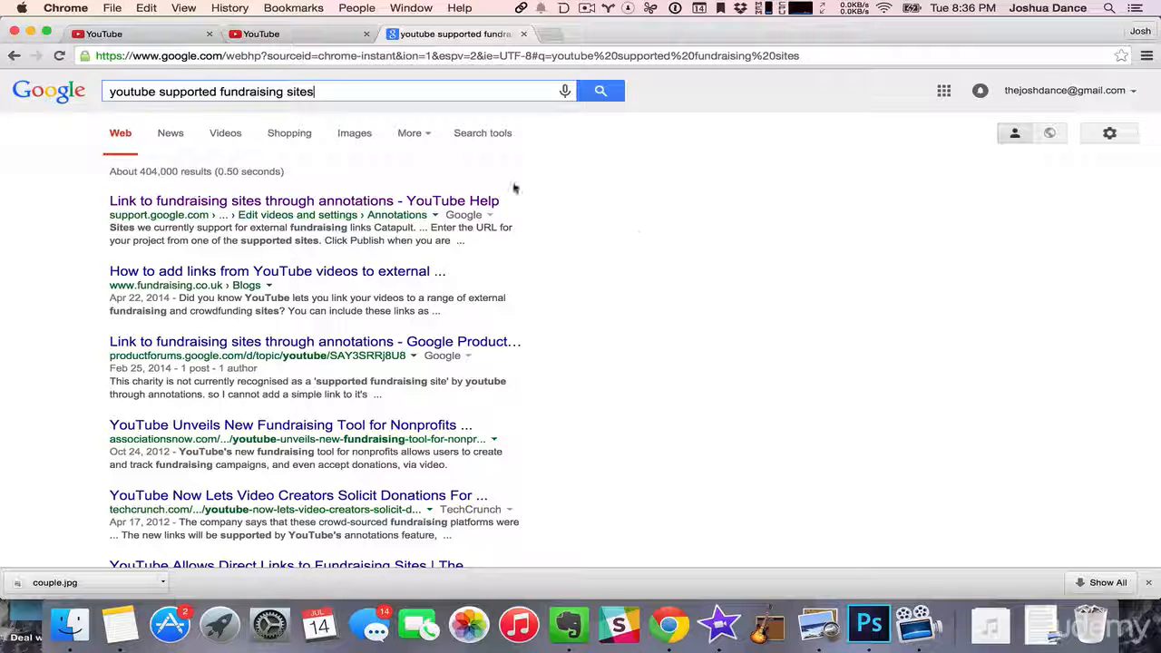
# - Open the YouTube Help result on linking to fundraising sites through annotations and review the supported external fundraising sites
pyautogui.click(218, 200)
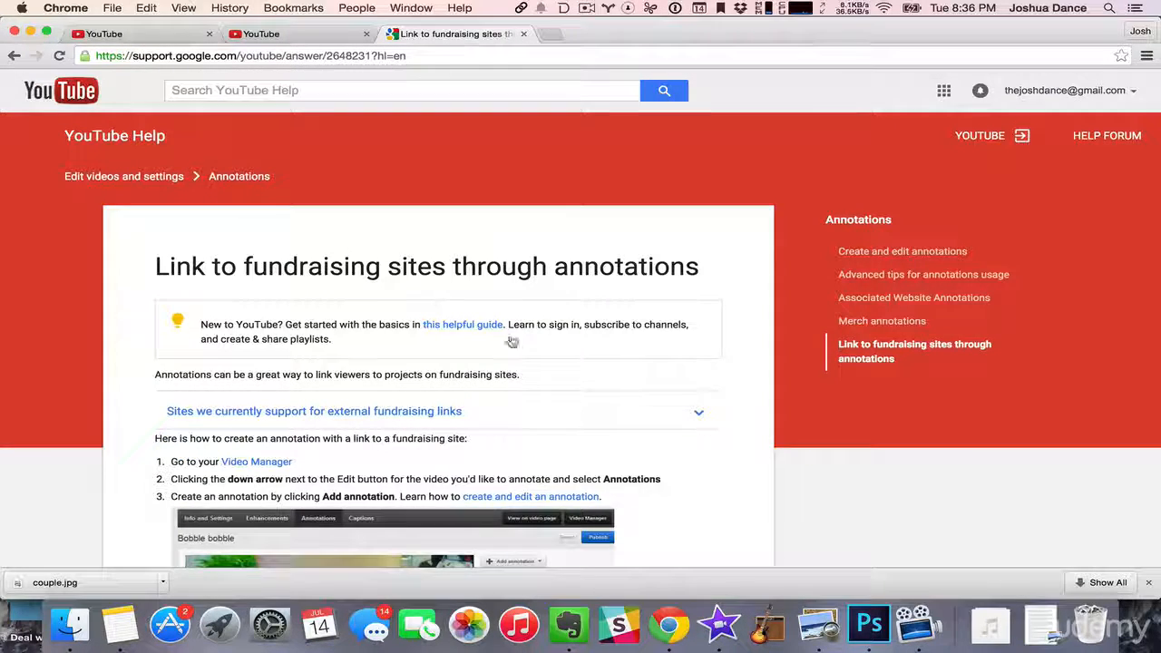
pyautogui.scroll(-3, 511, 339)
pyautogui.click(334, 303)
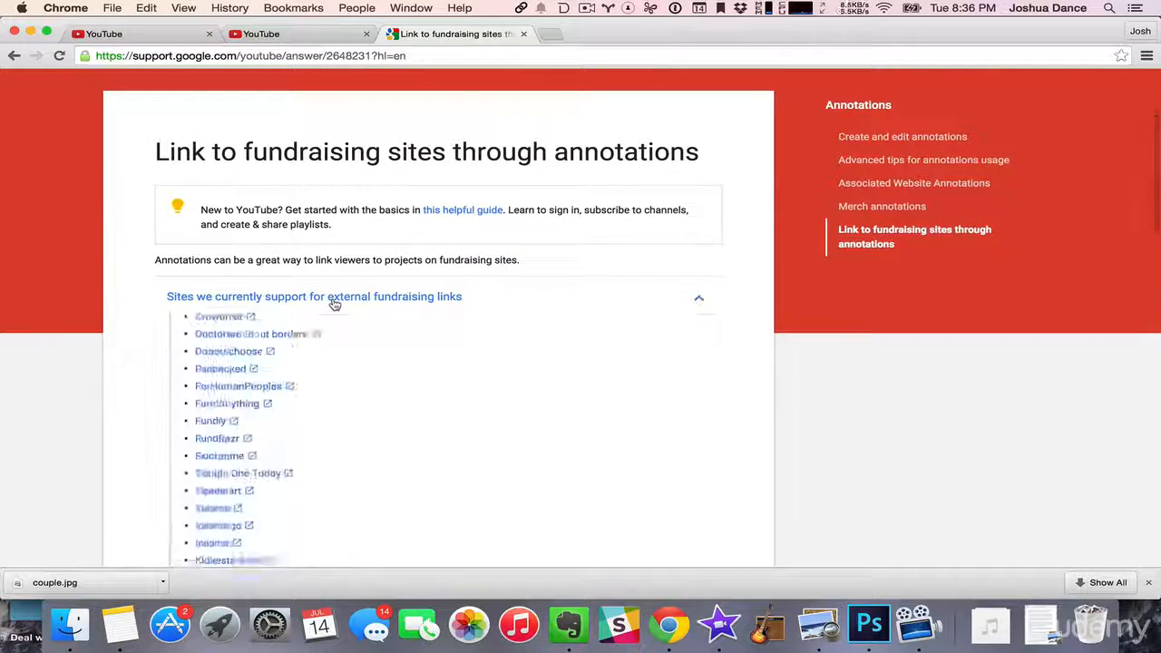
pyautogui.scroll(-4, 402, 402)
pyautogui.scroll(-2, 402, 402)
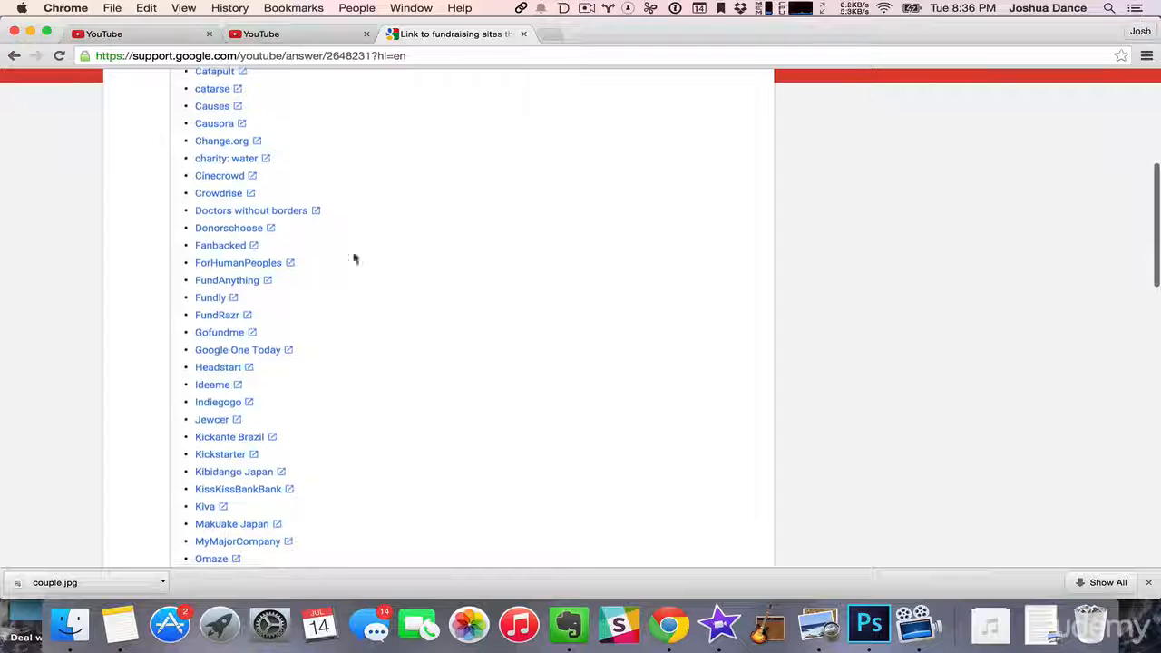
pyautogui.scroll(-6, 222, 354)
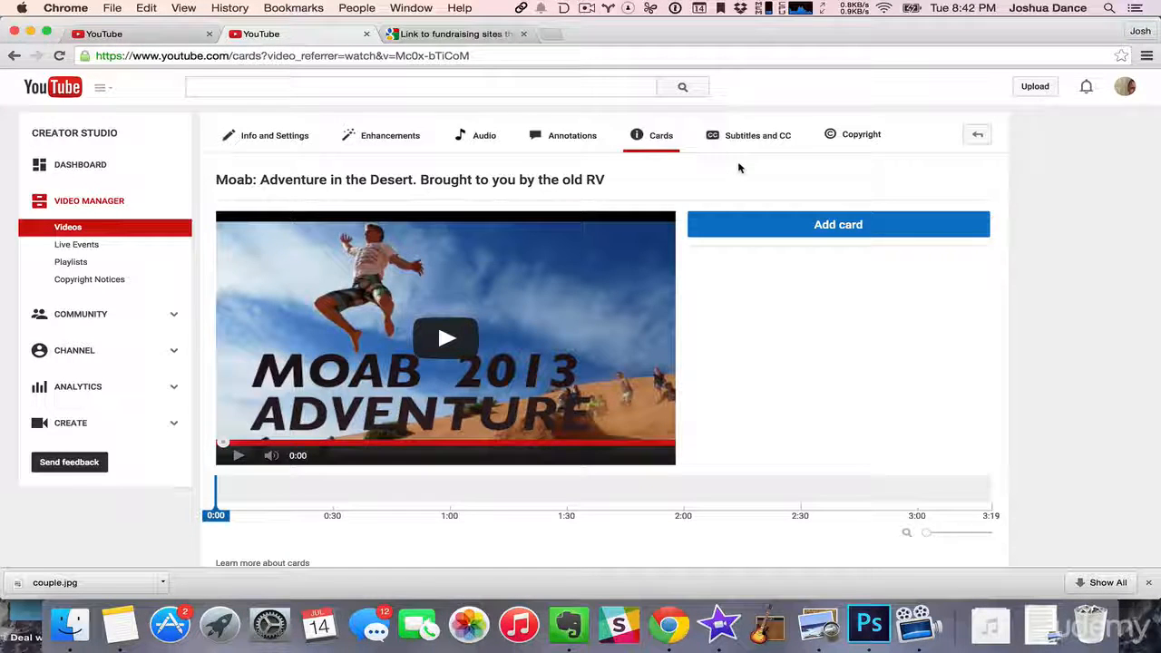
# - Start a merchandise card for the Moab video, open the supported merchandise sites page, and review its other approved retailers
pyautogui.click(849, 229)
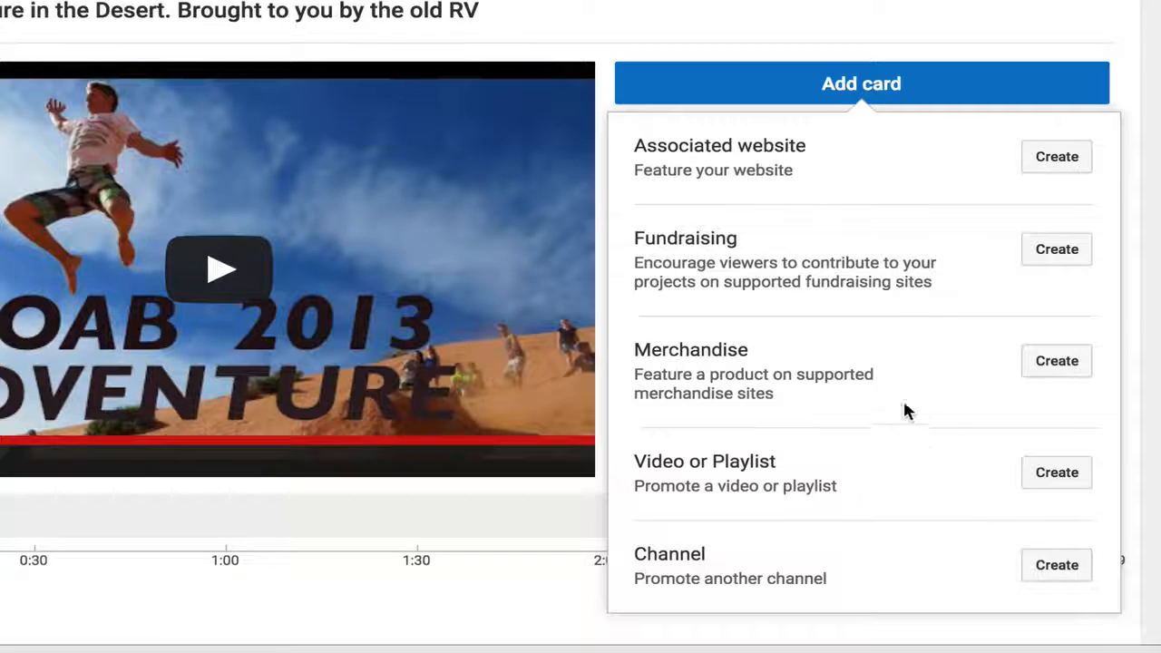
pyautogui.click(1052, 361)
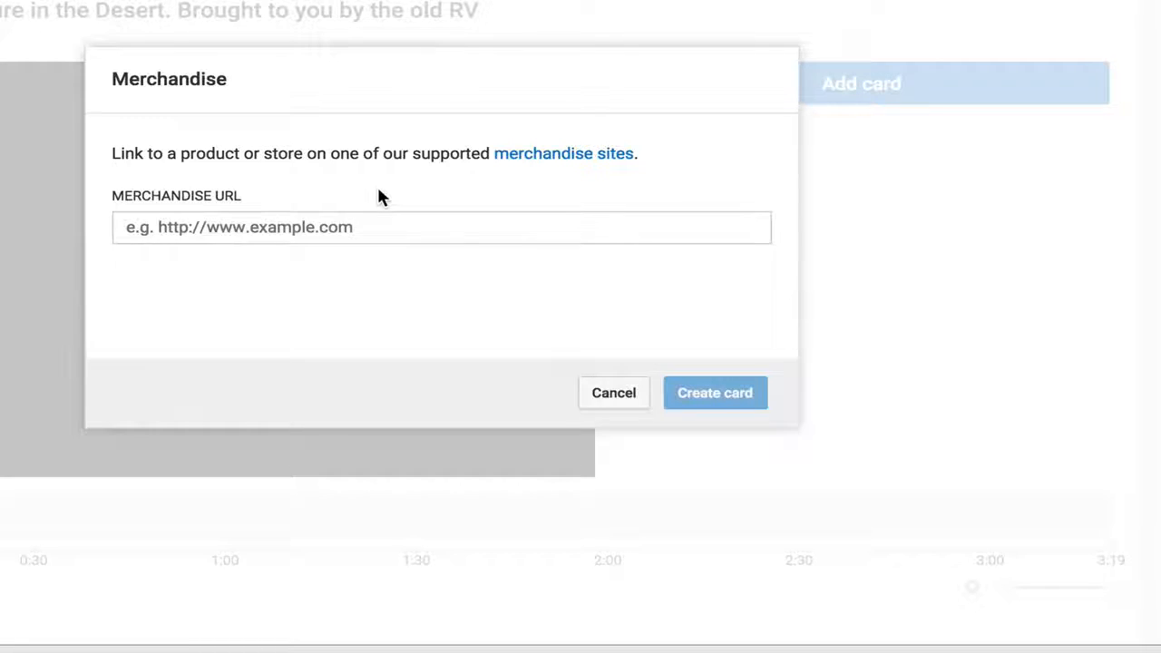
pyautogui.click(558, 156)
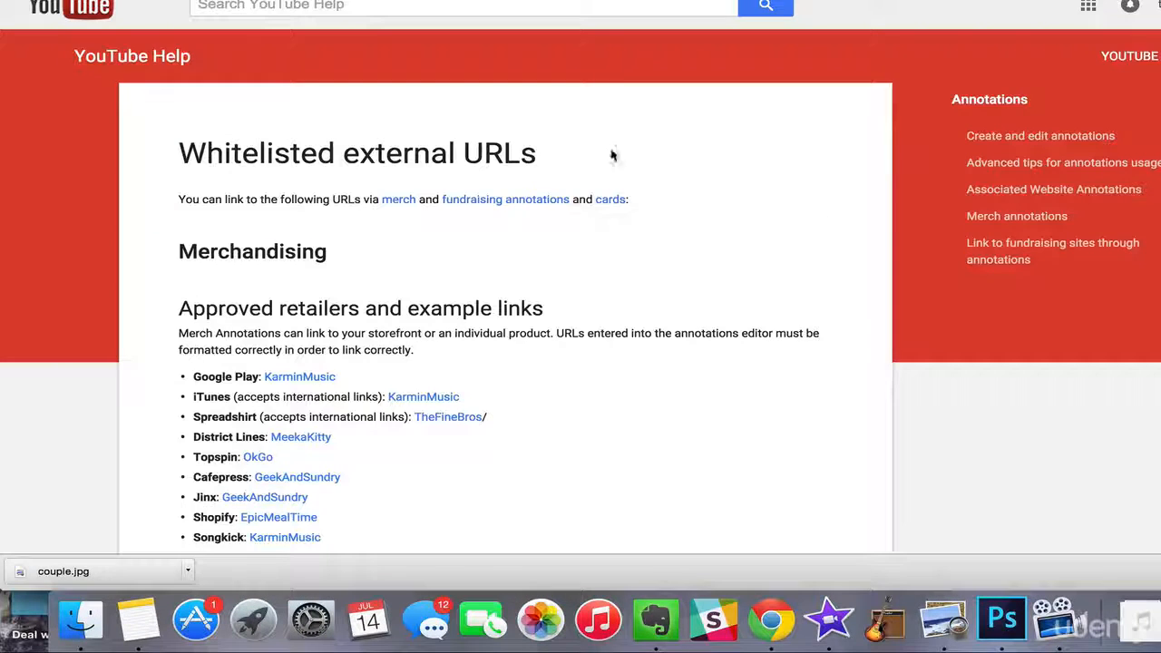
pyautogui.scroll(-5, 544, 353)
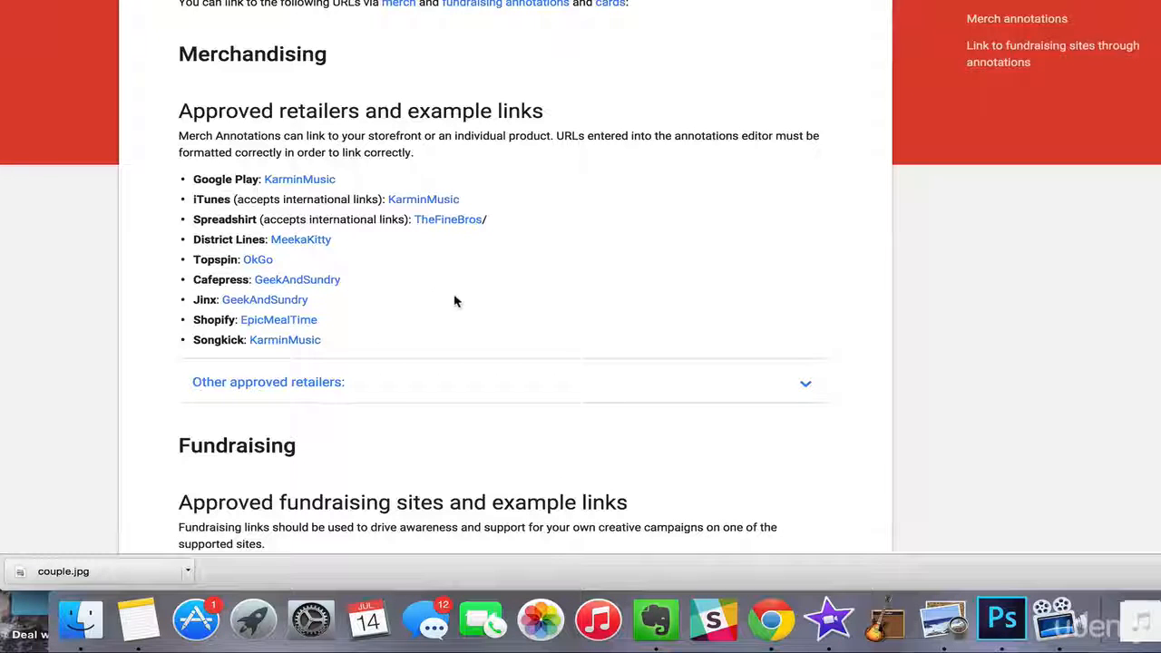
pyautogui.click(318, 388)
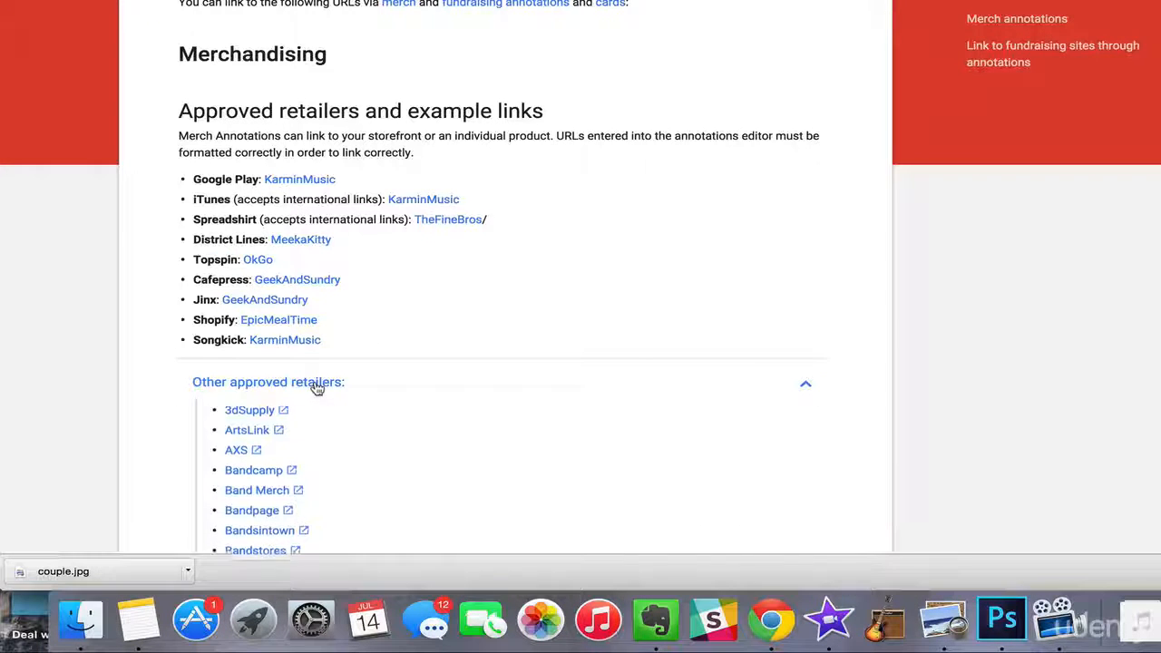
pyautogui.scroll(-9, 403, 430)
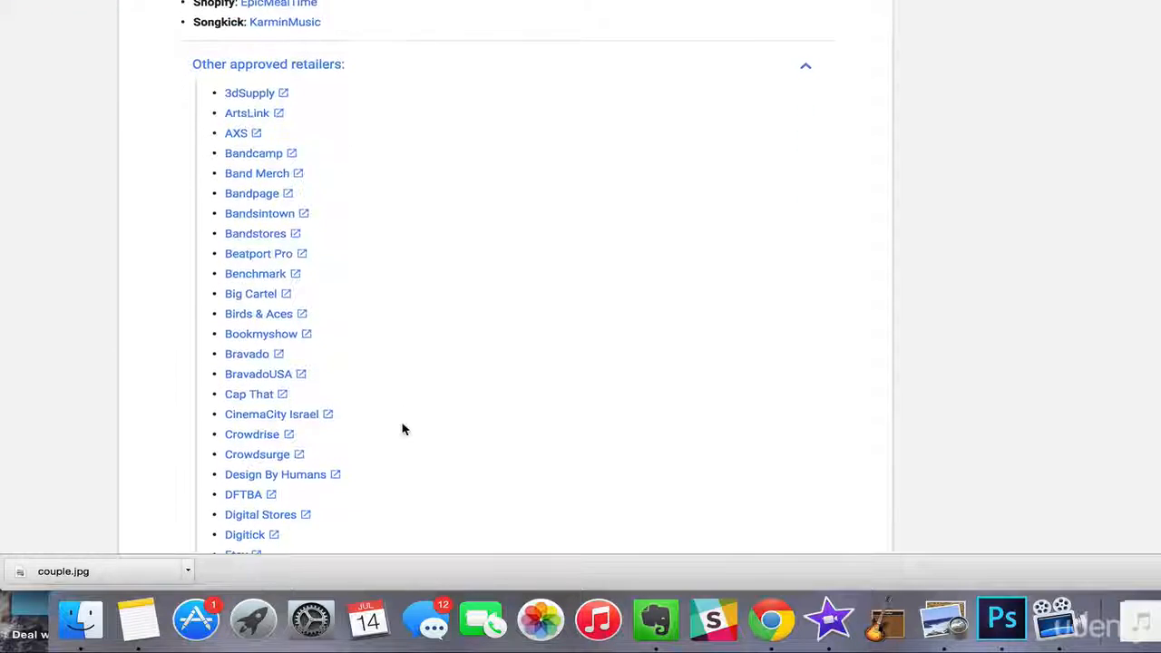
pyautogui.scroll(-1, 403, 430)
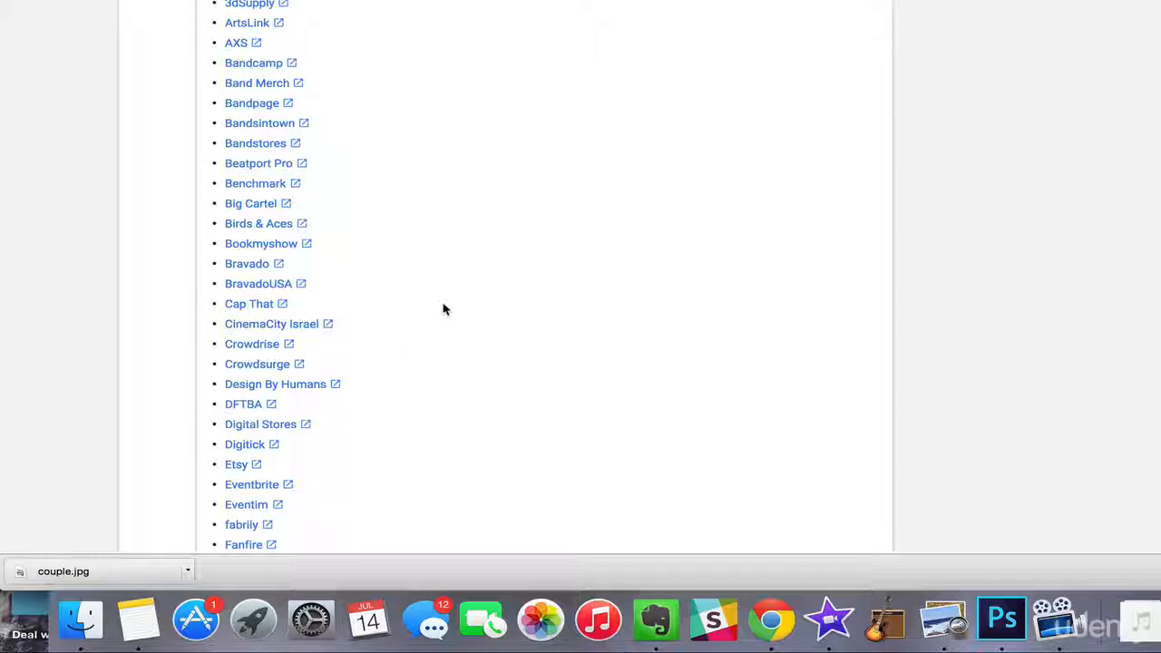
# - Look through the supported merchandise retailers listed from Bandcamp to Markkit
pyautogui.scroll(-2, 458, 363)
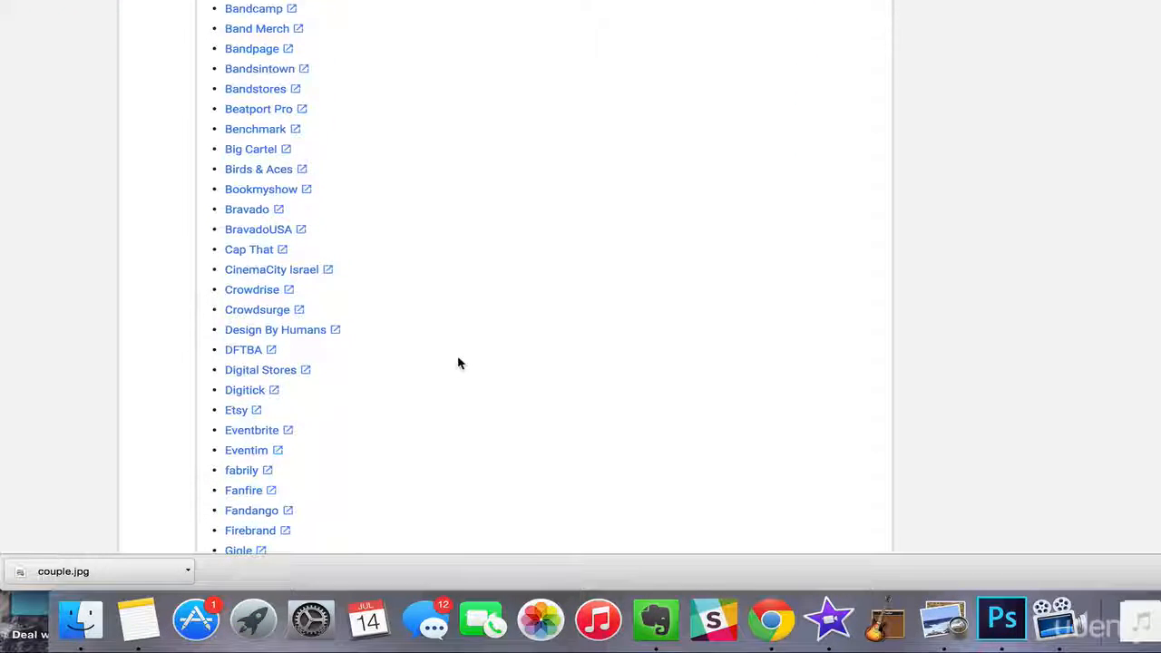
pyautogui.scroll(-3, 458, 363)
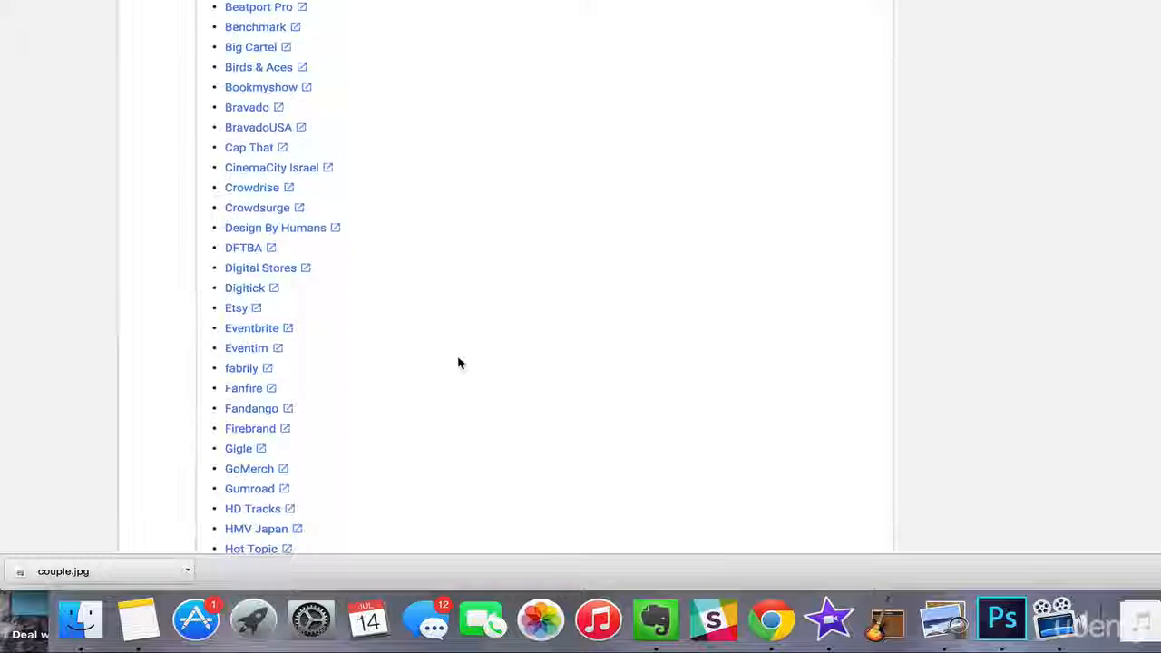
pyautogui.scroll(-2, 458, 362)
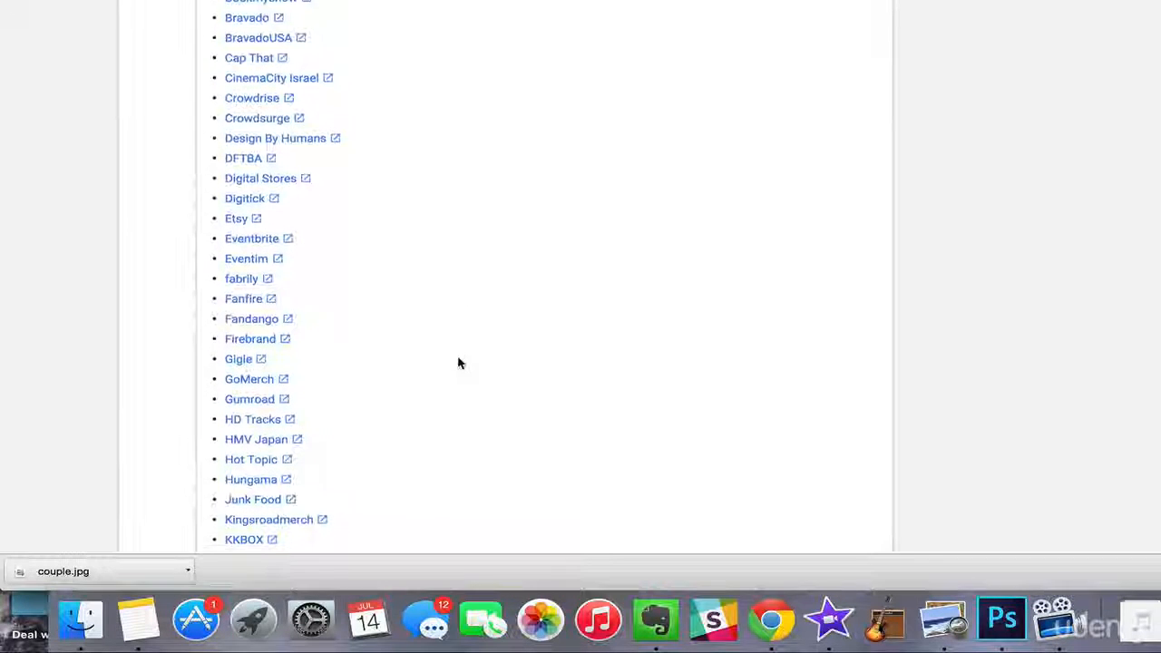
pyautogui.scroll(-3, 458, 363)
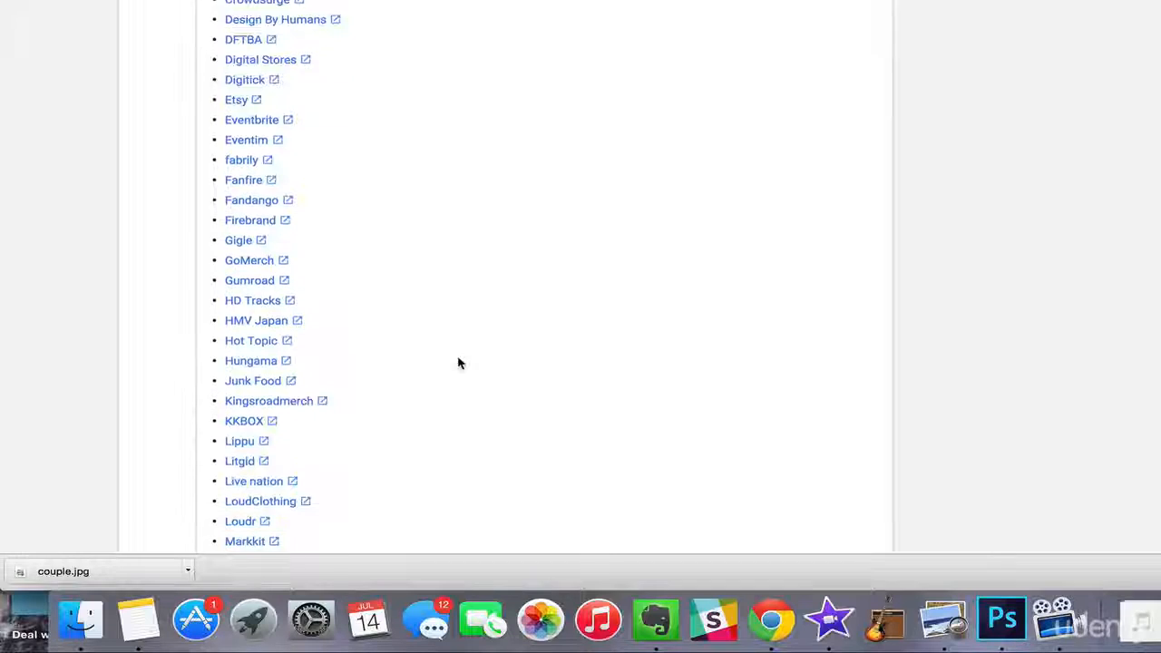
pyautogui.scroll(-1, 458, 363)
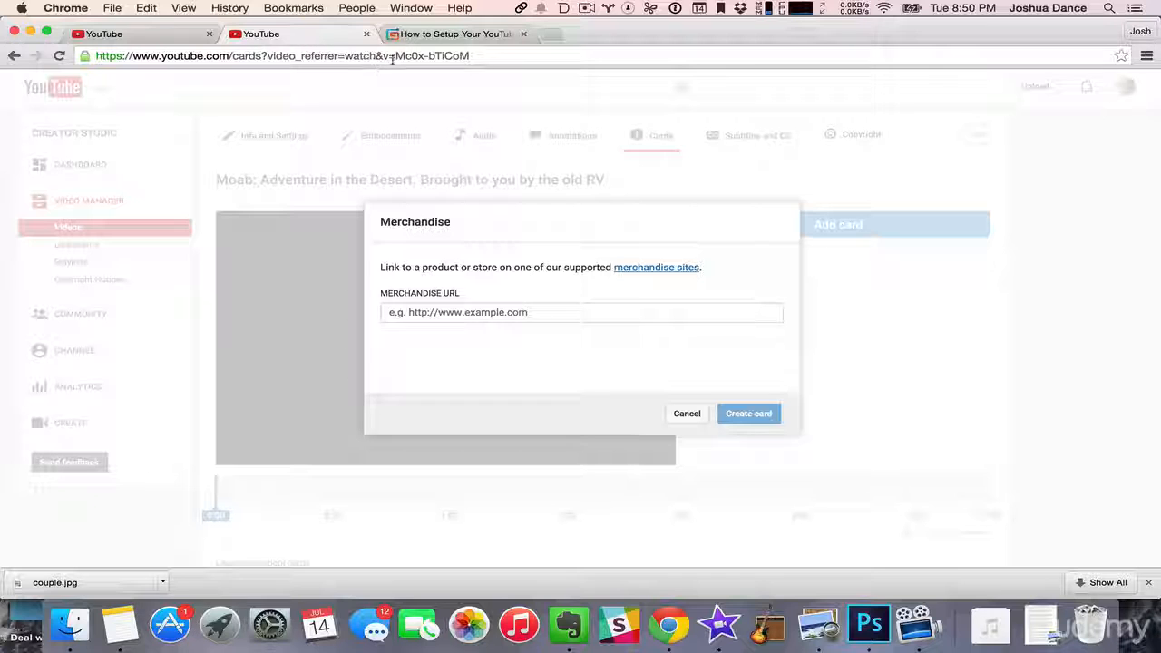
pyautogui.click(451, 36)
pyautogui.click(409, 56)
pyautogui.press('super+c')
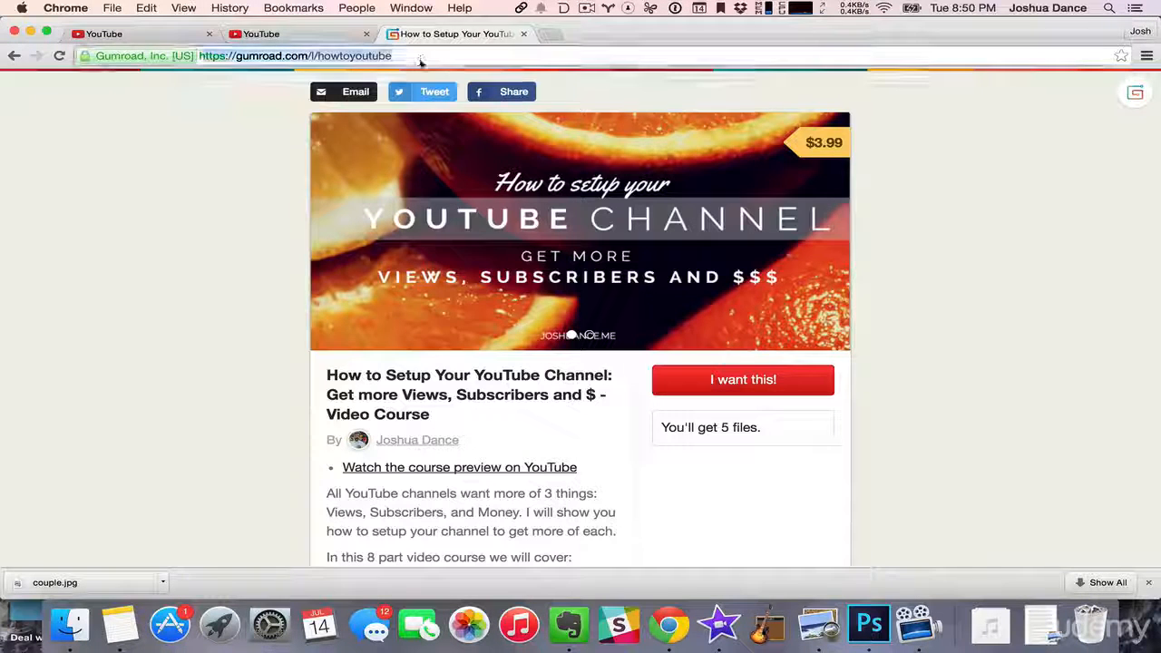
pyautogui.click(261, 34)
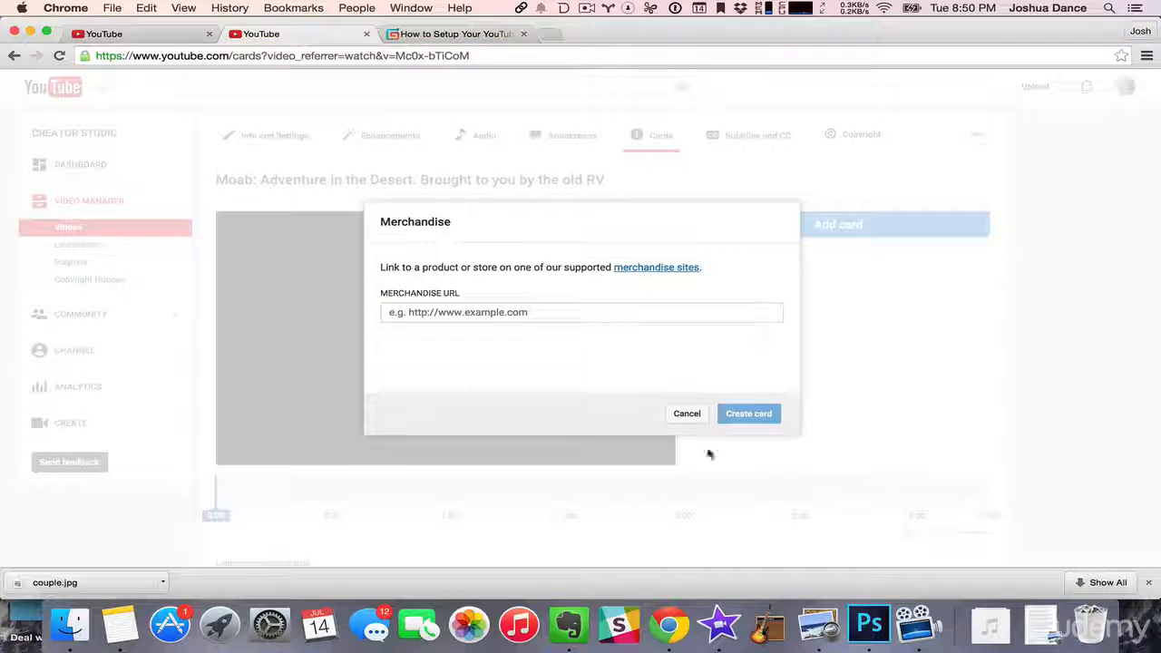
pyautogui.click(549, 313)
pyautogui.press('super+v')
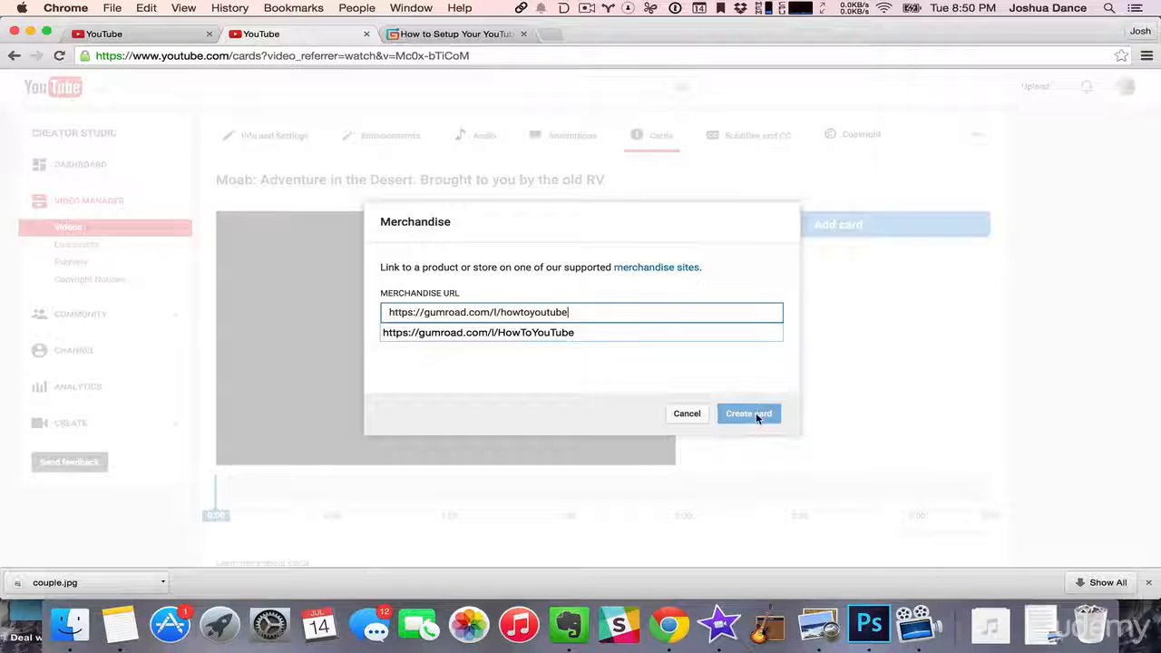
pyautogui.click(574, 332)
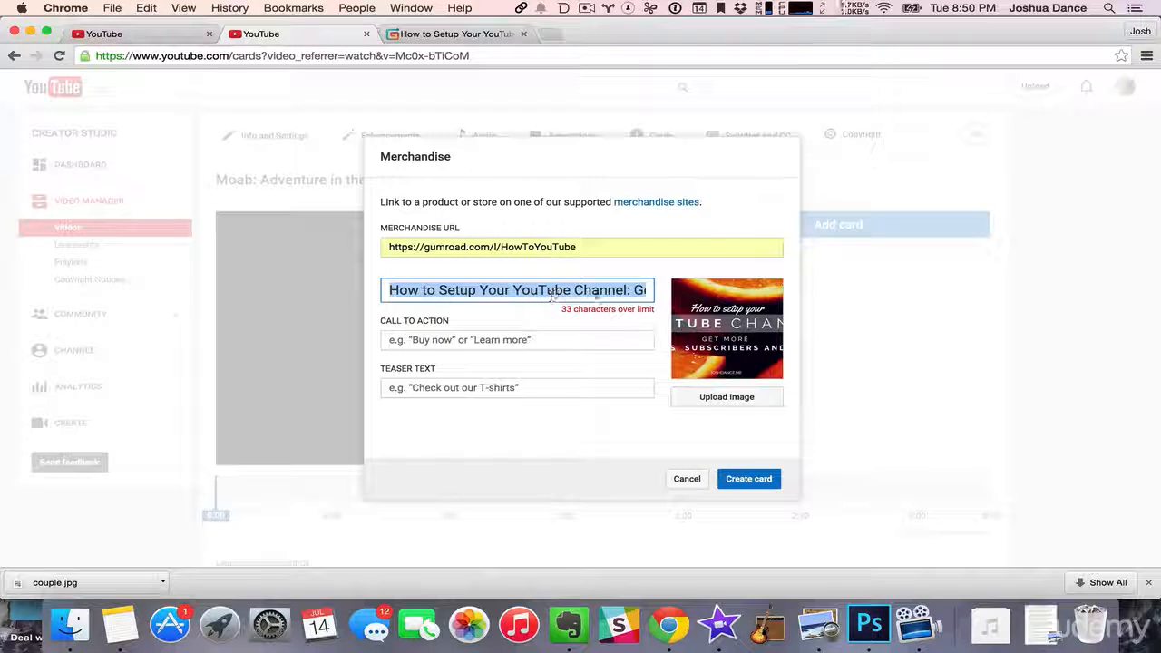
# - Shorten the merchandise card's title to "How to Setup Your YouTube Channel the Right Way"
pyautogui.click(583, 291)
pyautogui.moveTo(569, 292); pyautogui.dragTo(725, 299)
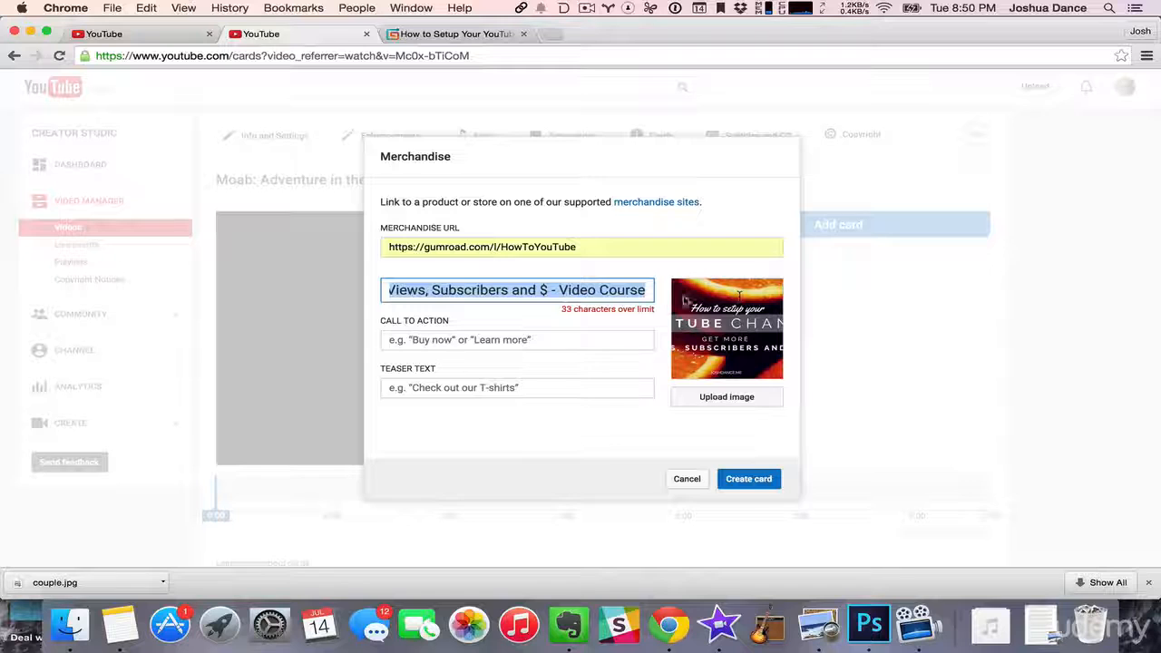
pyautogui.press('BackSpace')
pyautogui.write('Channel the Rihgh')
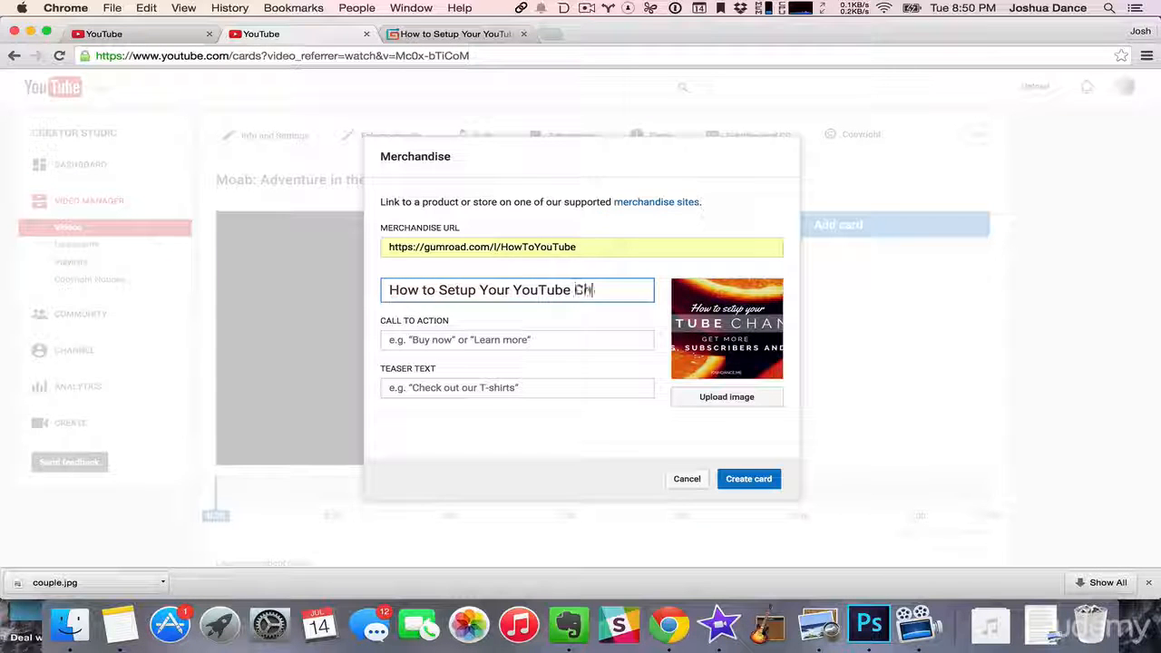
pyautogui.press('BackSpace')
pyautogui.press('BackSpace')
pyautogui.press('BackSpace')
pyautogui.write('ght Way')
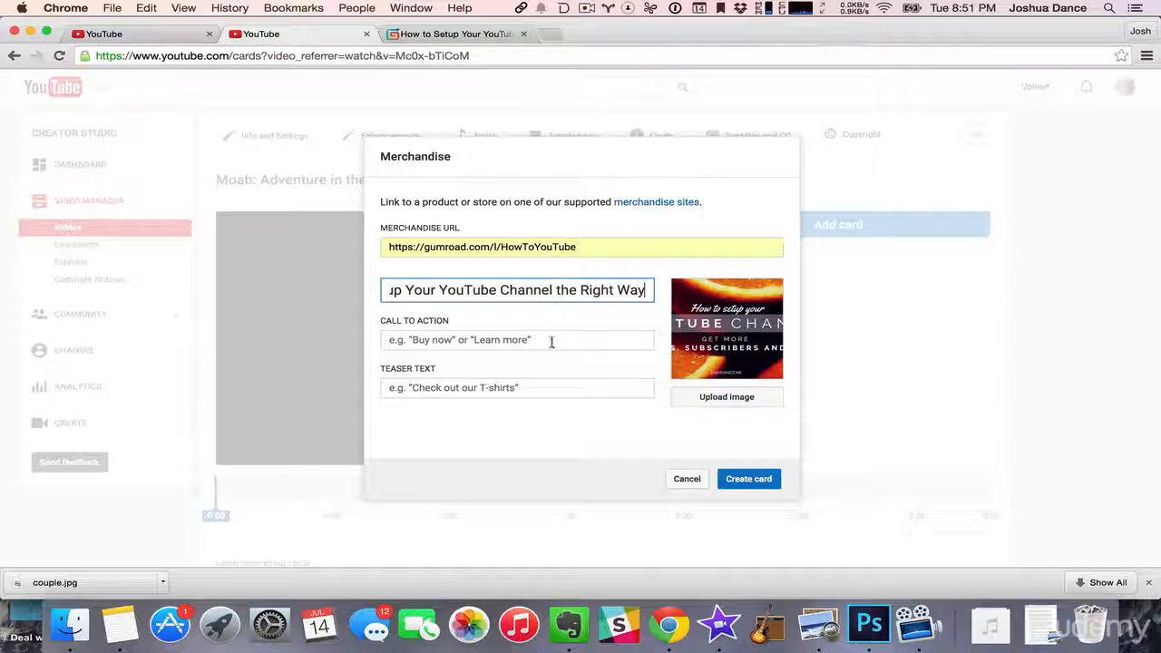
# - Create the card with the call to action "Buy the course now" and the teaser text "Want to learn about this?"
pyautogui.click(550, 342)
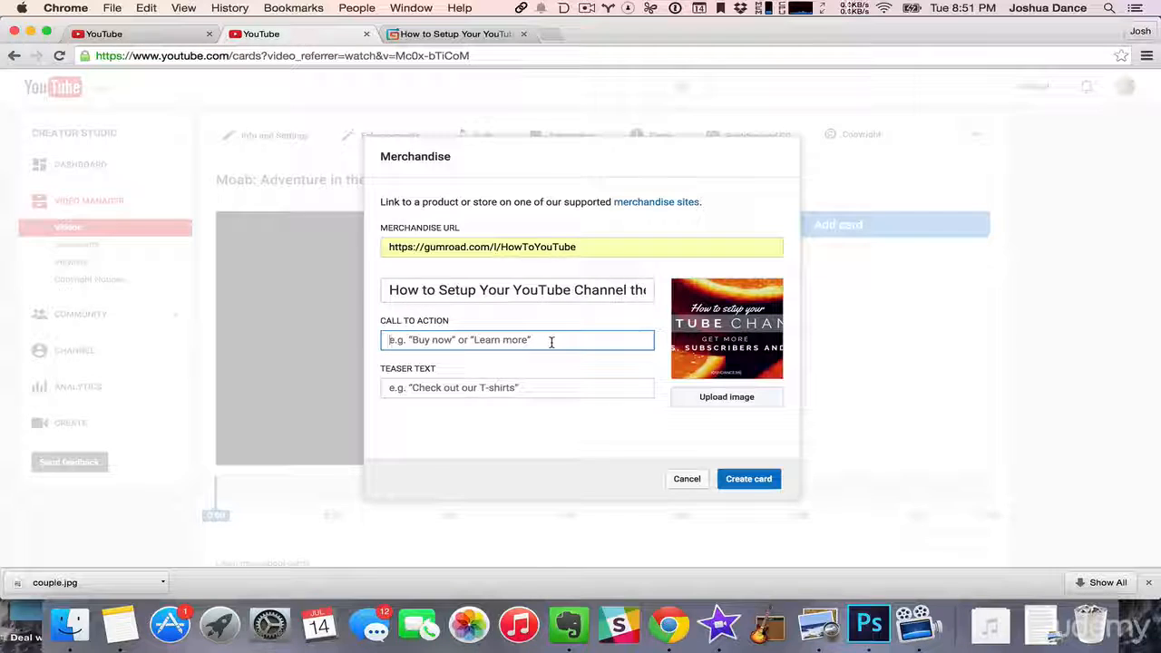
pyautogui.write('Buy the course now')
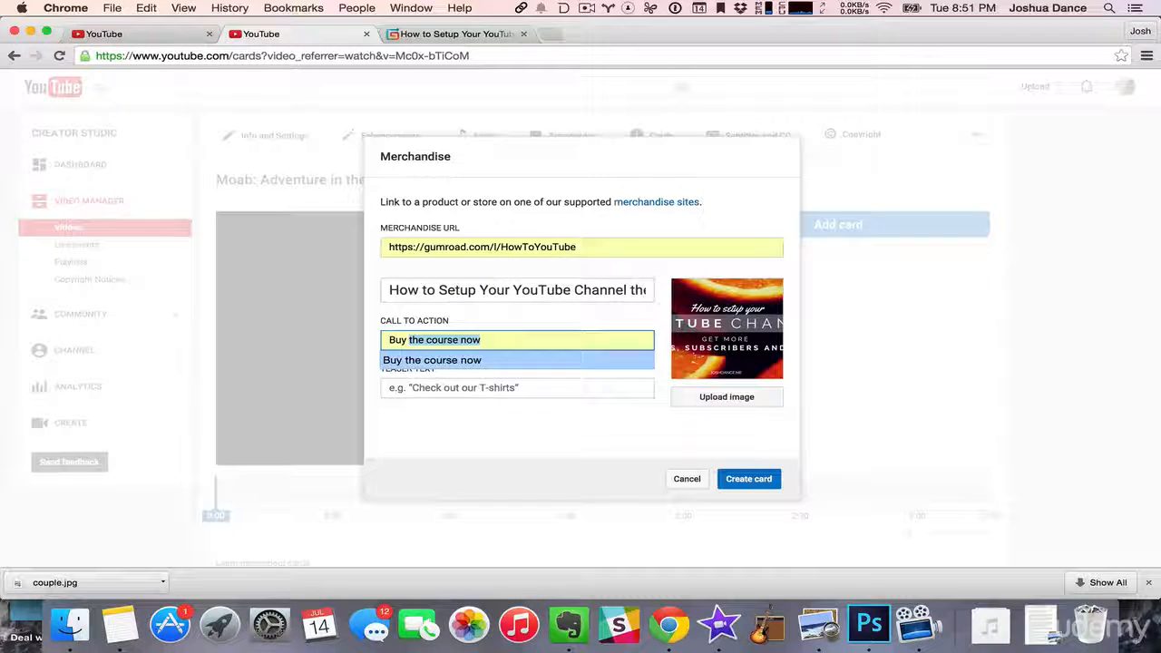
pyautogui.click(440, 360)
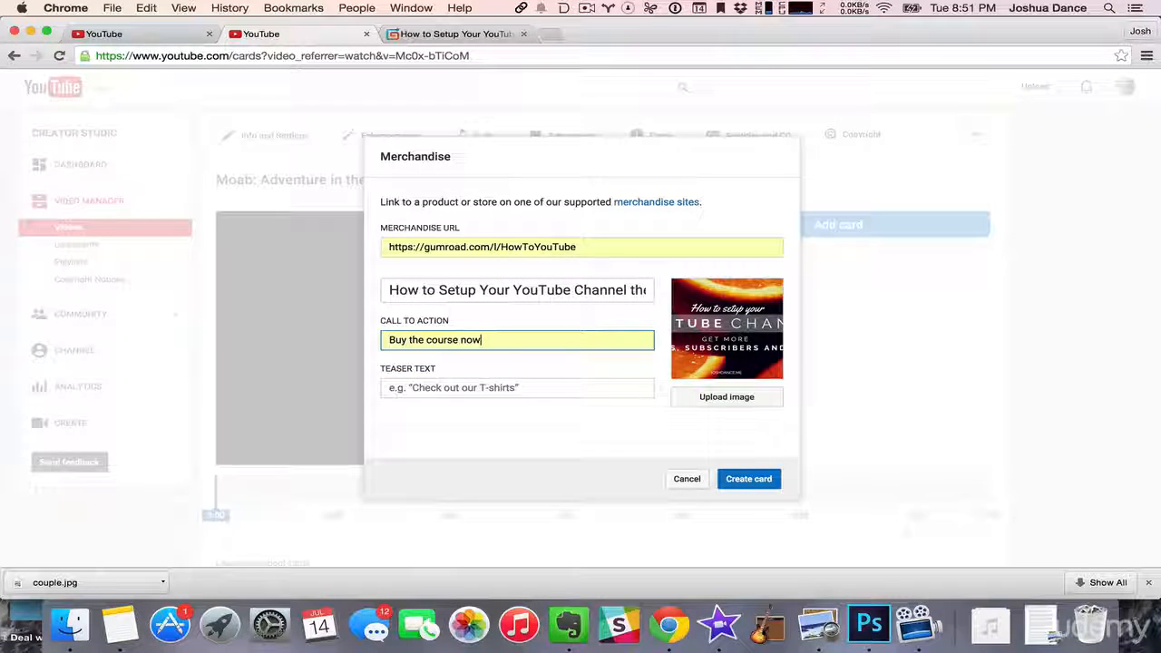
pyautogui.click(554, 393)
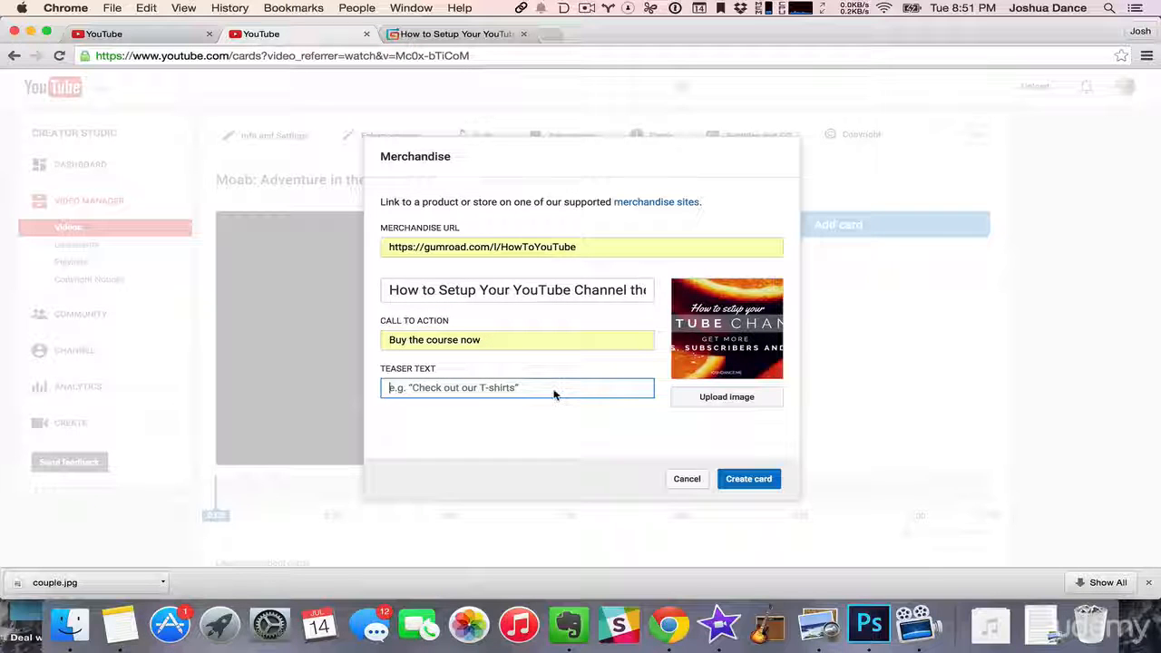
pyautogui.write('Want to')
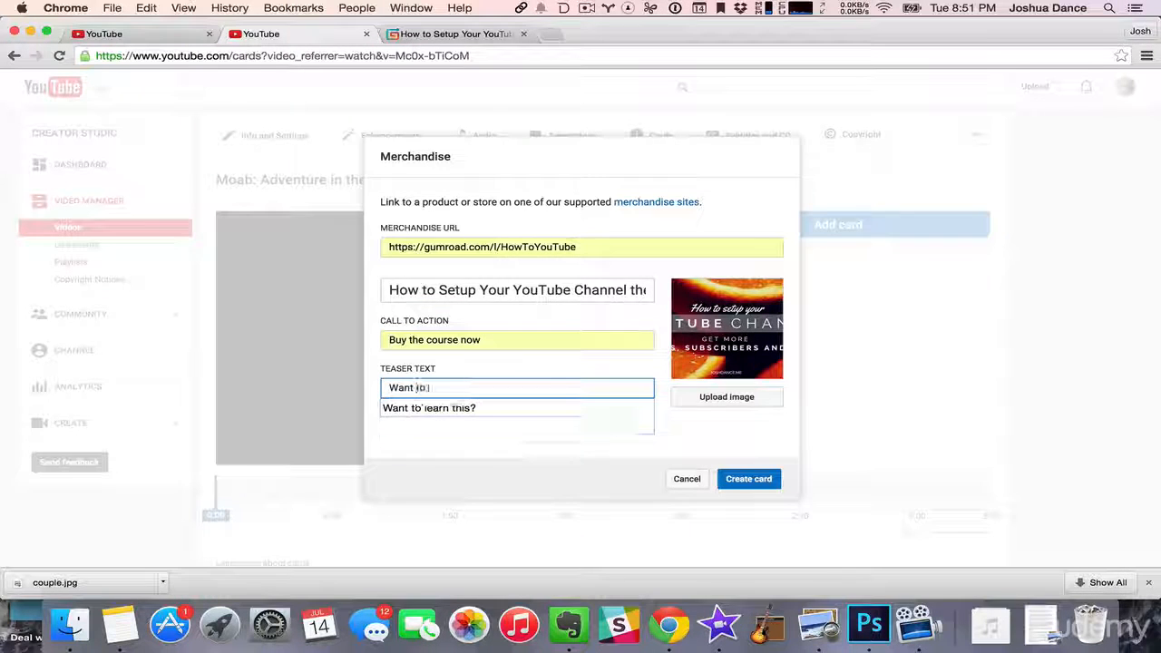
pyautogui.write(' learn about this?')
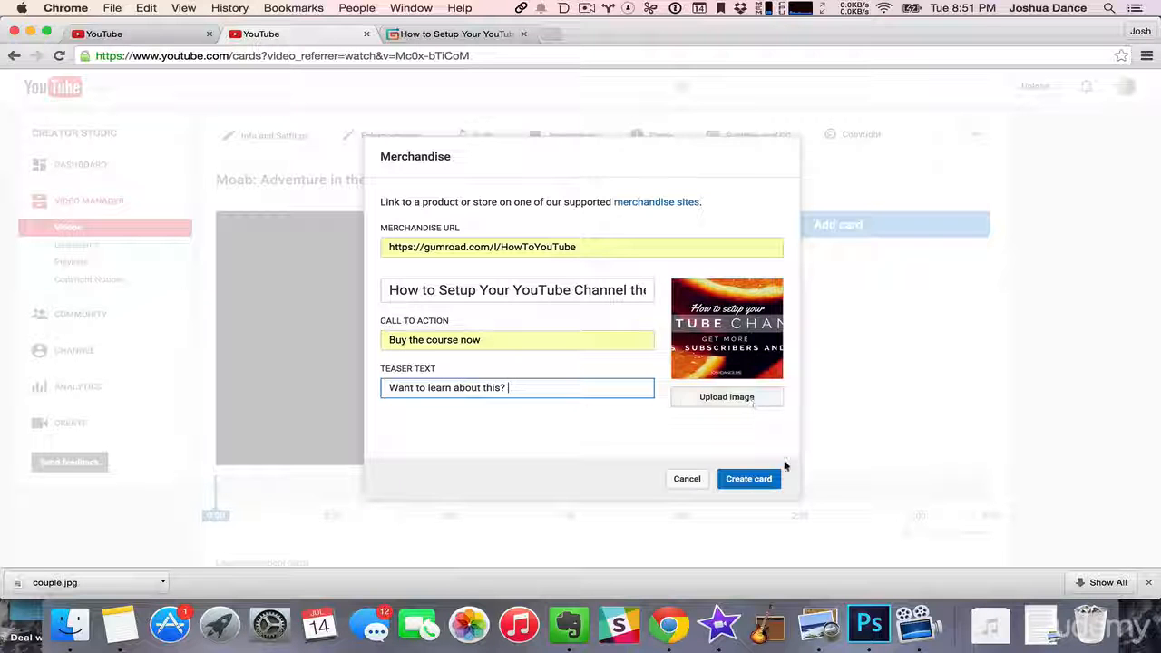
pyautogui.click(757, 481)
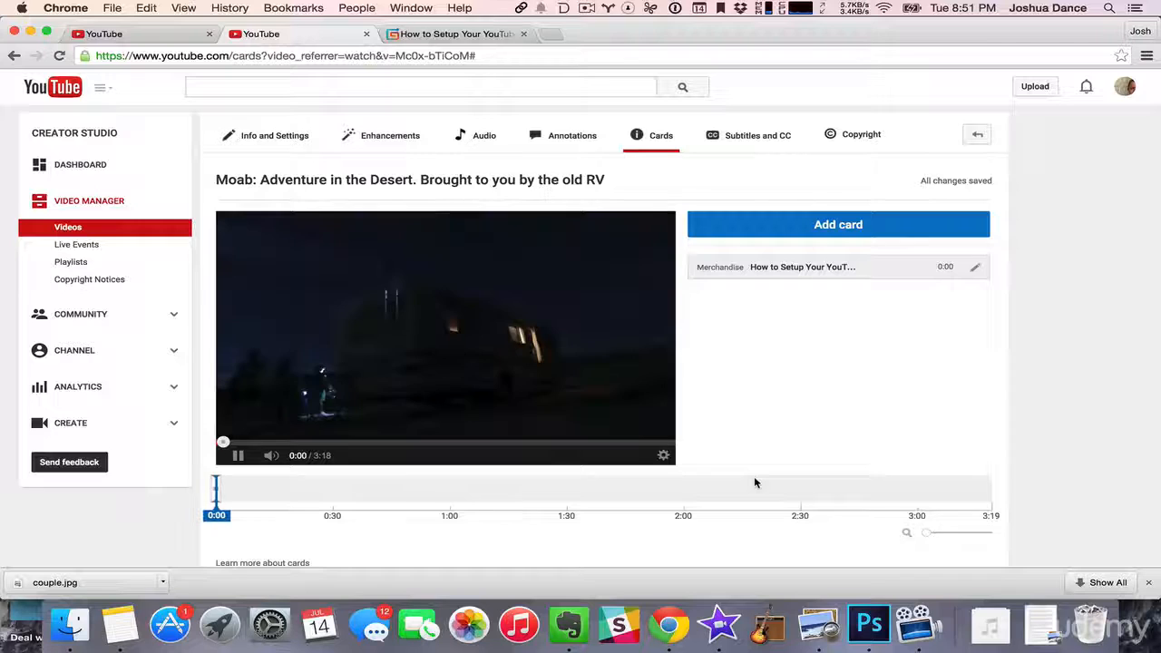
# - Pause the Moab video and move the merchandise card to 0:16 on the timeline
pyautogui.click(237, 456)
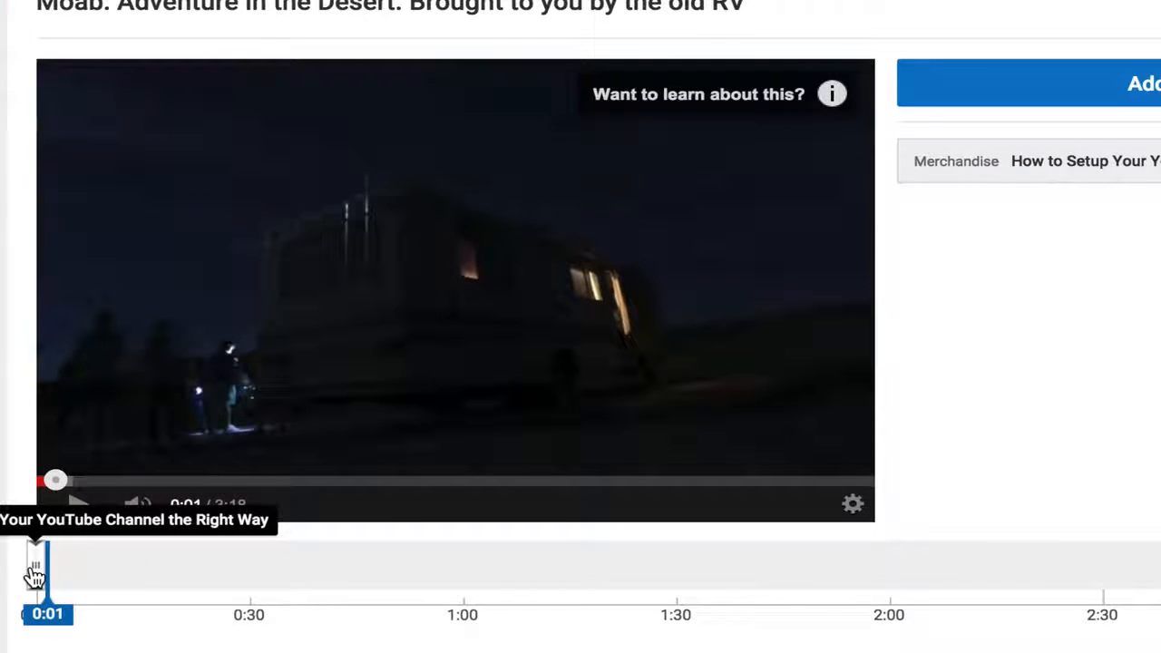
pyautogui.moveTo(34, 576); pyautogui.dragTo(148, 574)
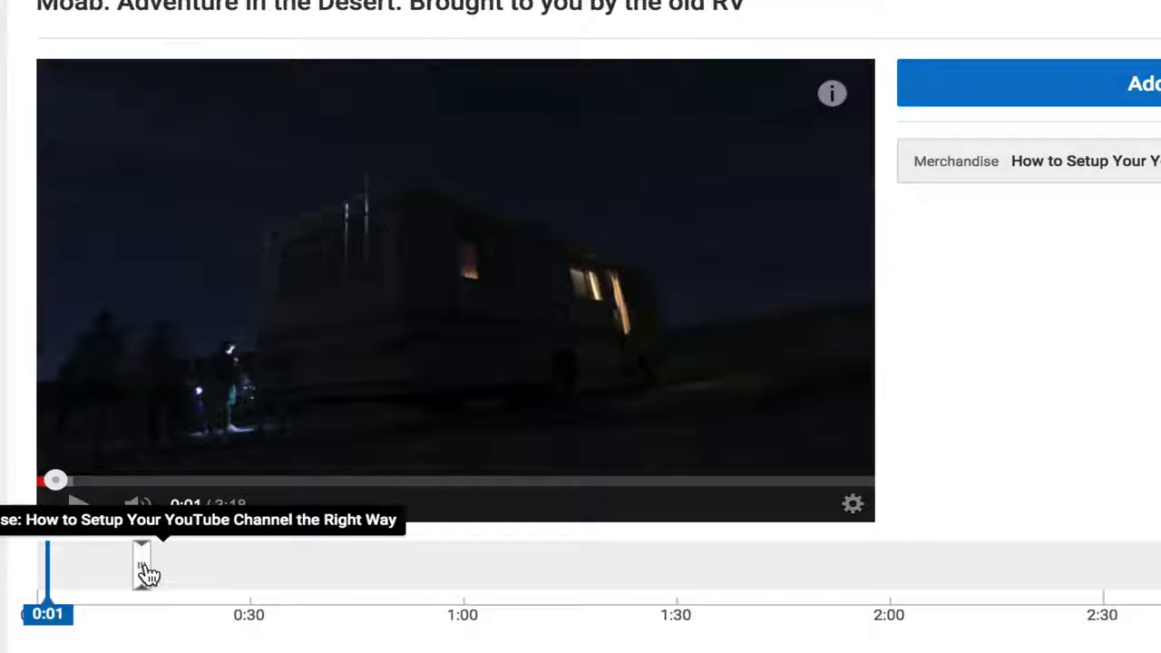
pyautogui.moveTo(145, 570); pyautogui.dragTo(156, 567)
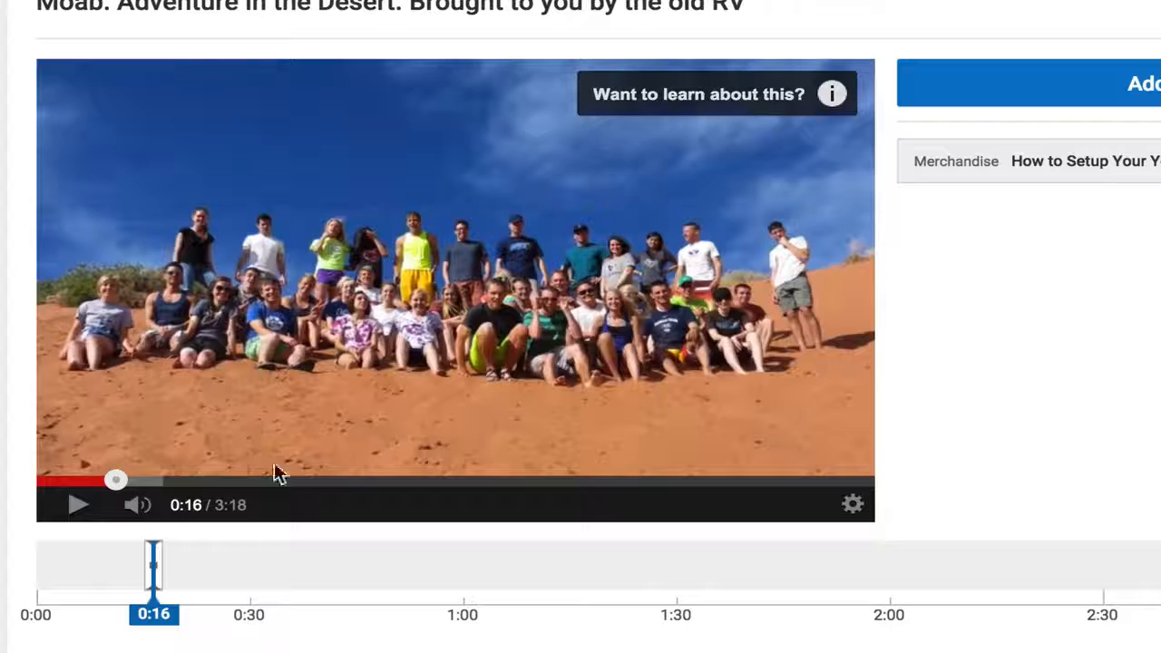
# - Preview the video from 0:16 and expand the merchandise card from the video's info marker
pyautogui.click(78, 506)
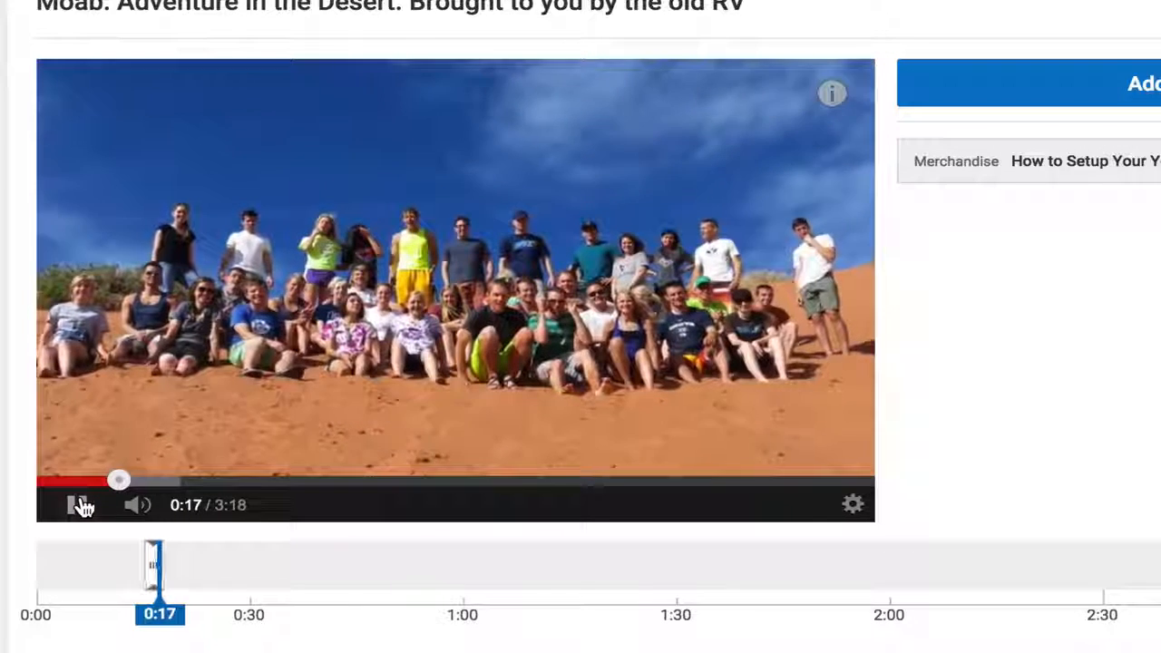
pyautogui.click(82, 505)
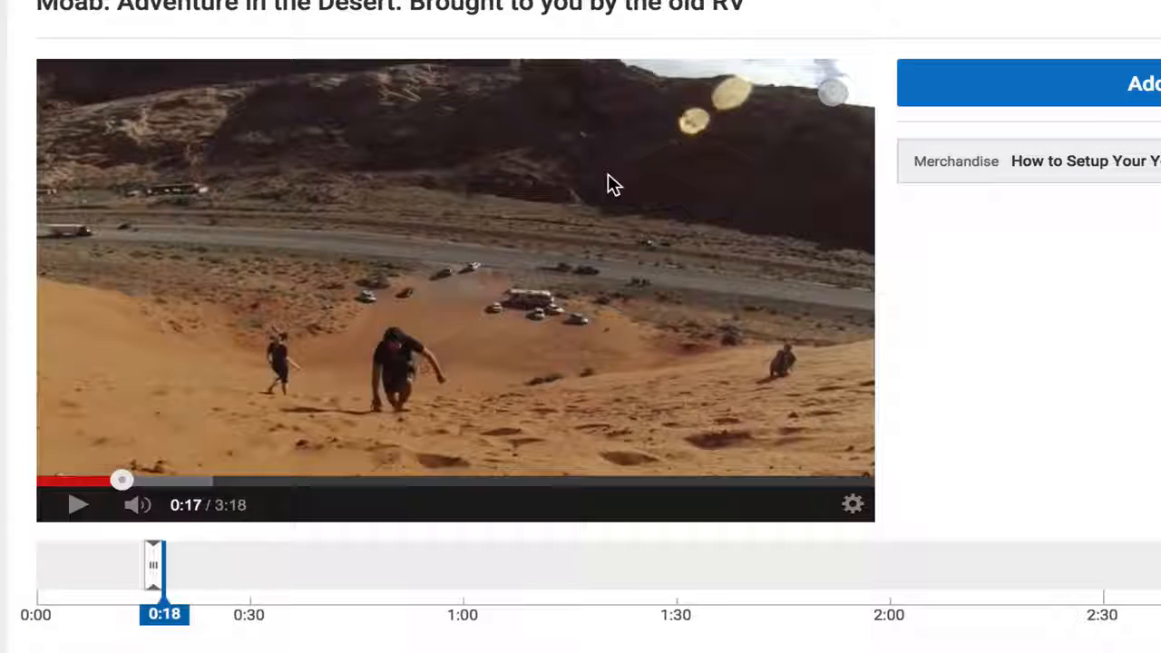
pyautogui.click(834, 96)
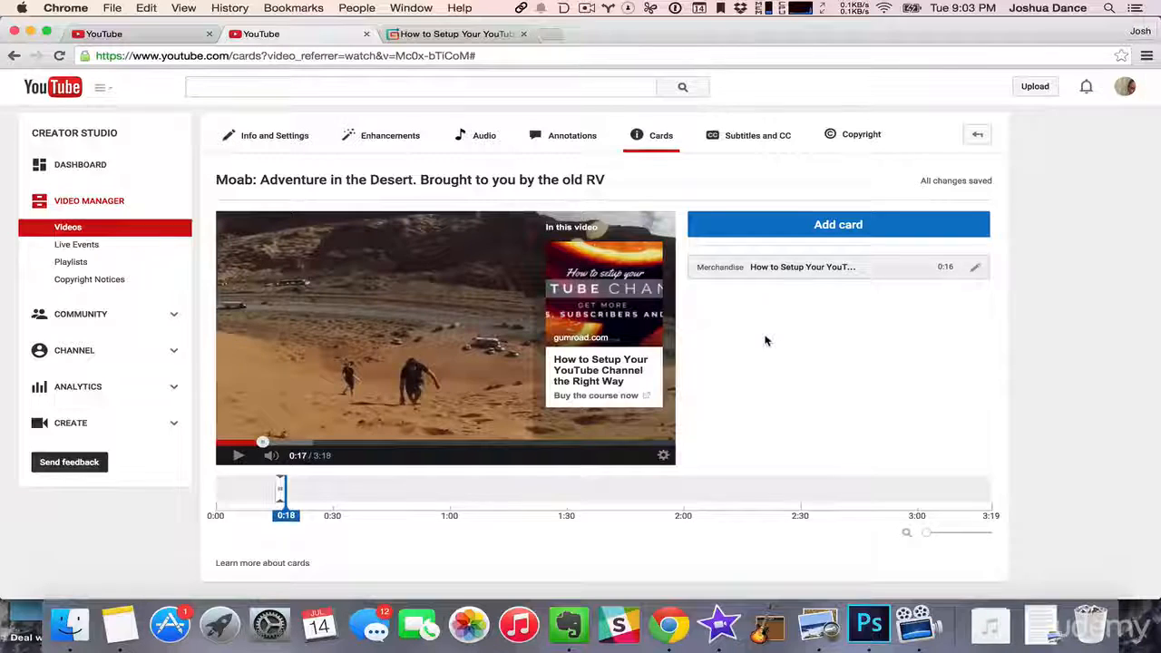
# - Start an associated website card for the Moab video and open the channel's advanced settings from it
pyautogui.click(868, 226)
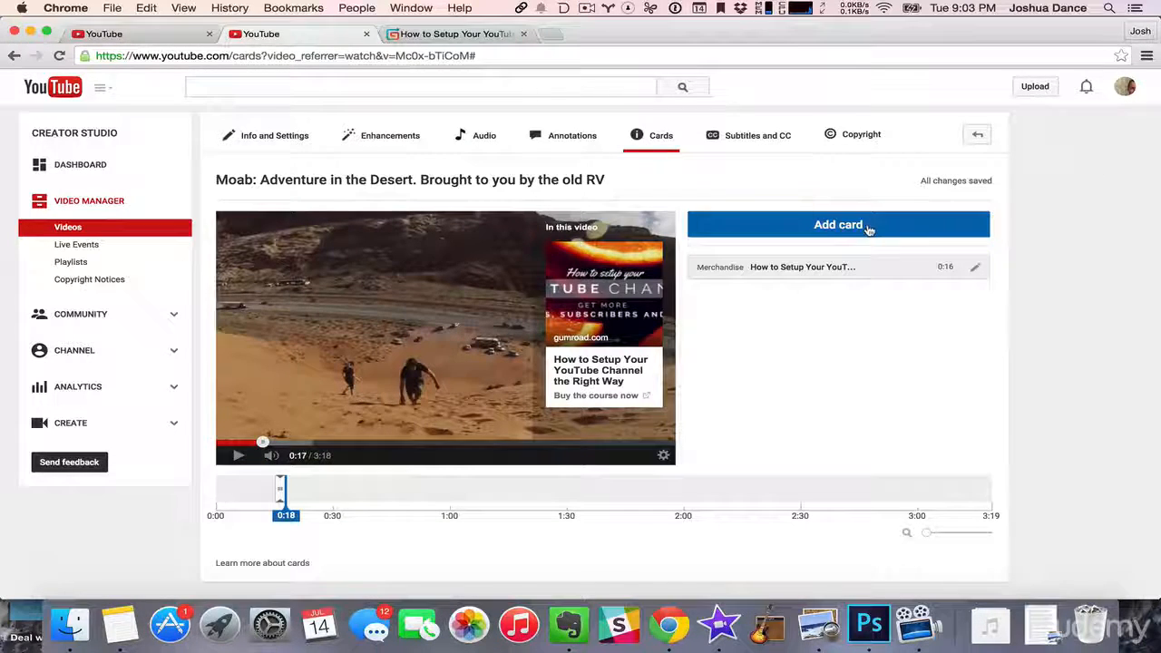
pyautogui.click(958, 269)
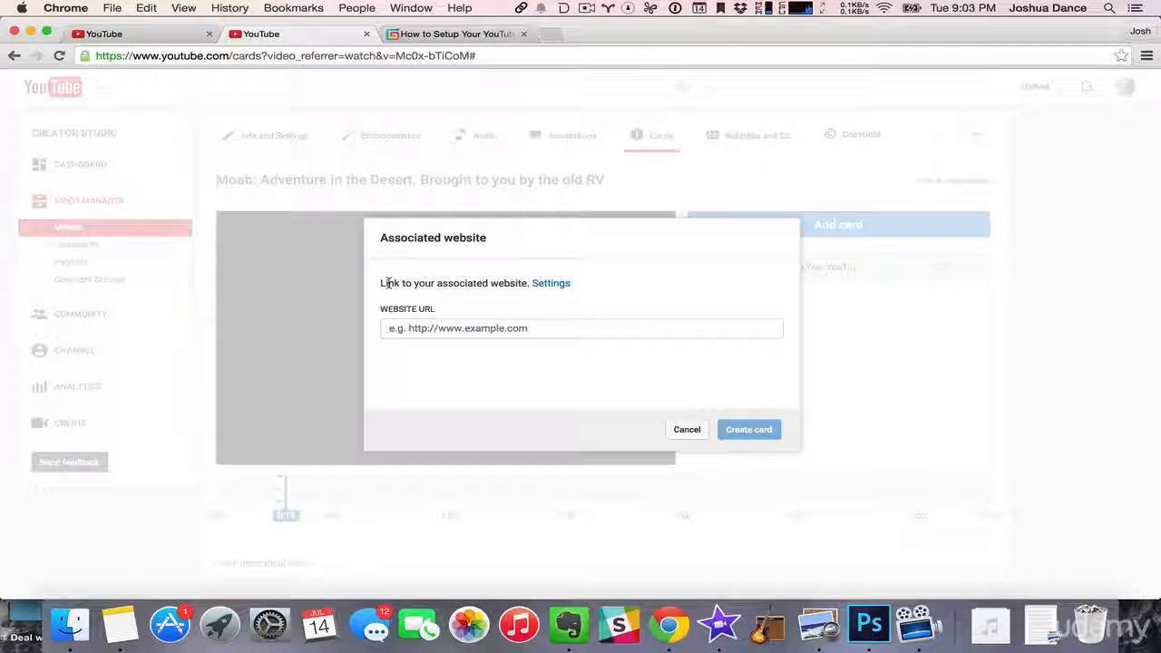
pyautogui.click(551, 283)
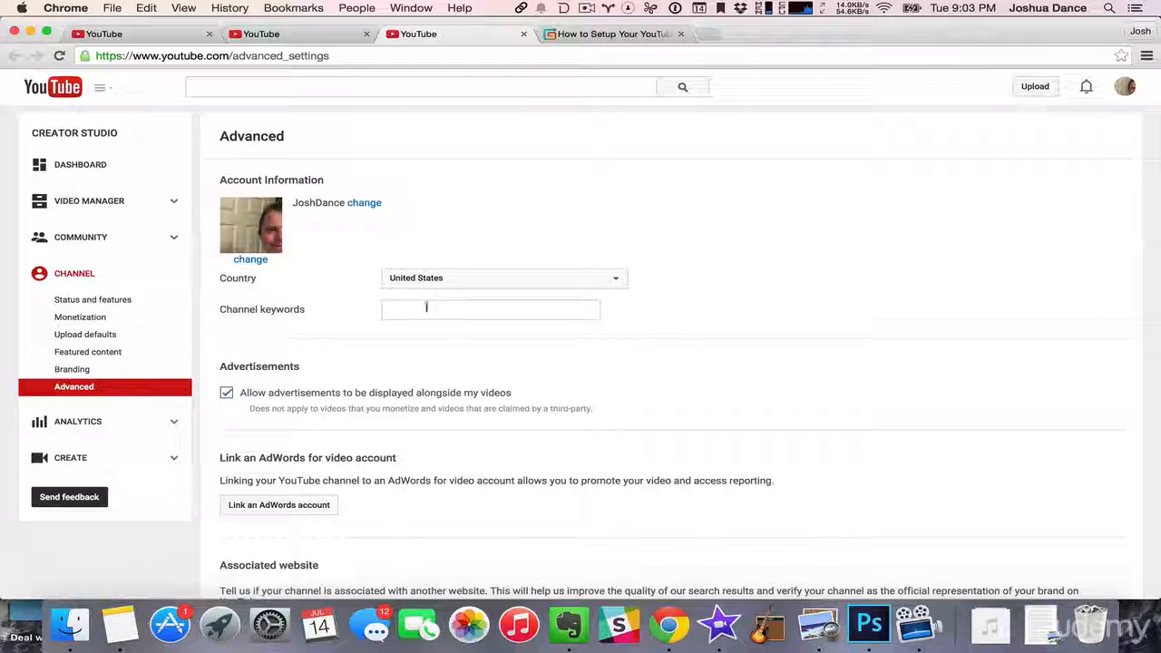
# - Add the channel owner's website address as the channel's associated website
pyautogui.scroll(-5, 417, 363)
pyautogui.scroll(-2, 403, 402)
pyautogui.click(295, 329)
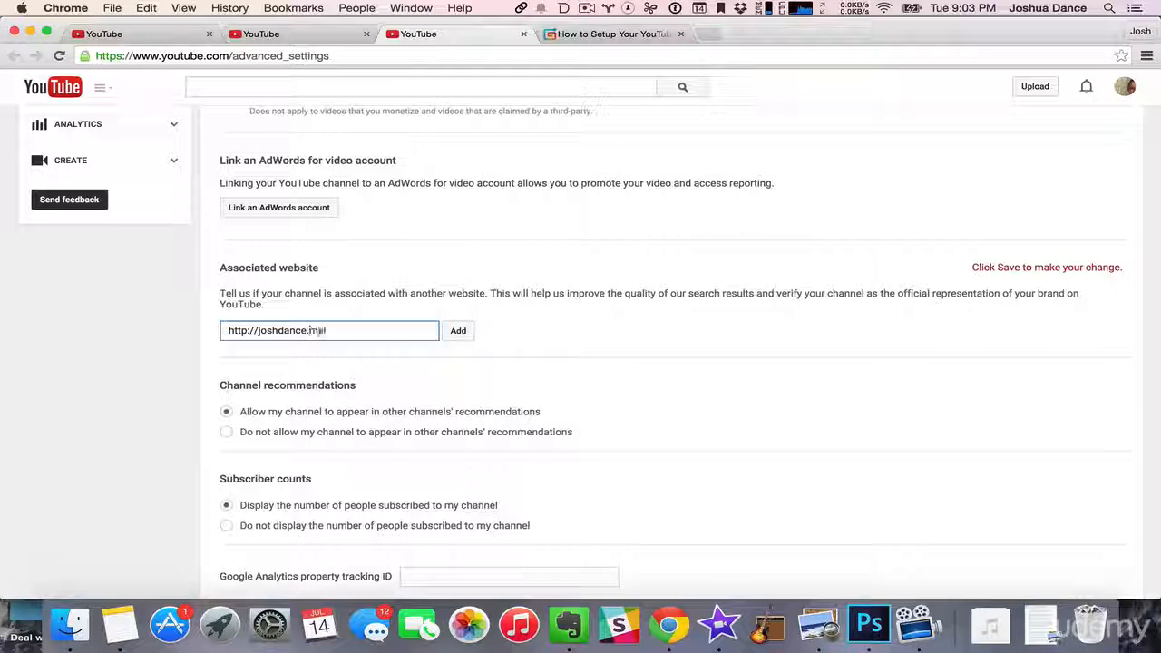
pyautogui.write('/')
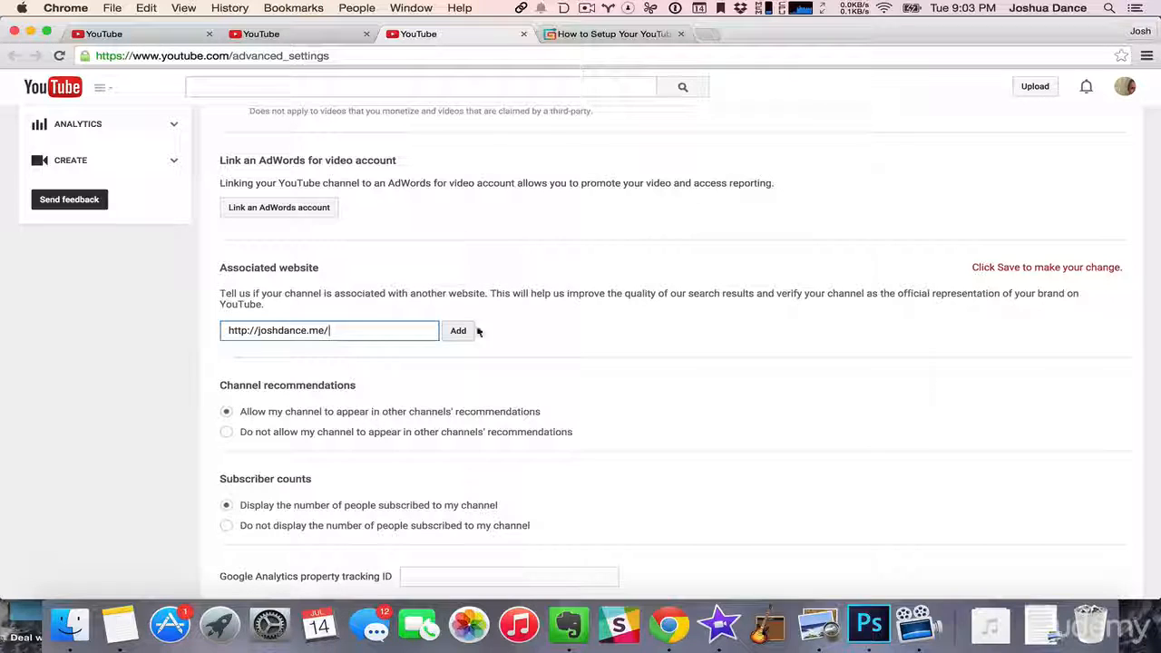
pyautogui.click(459, 331)
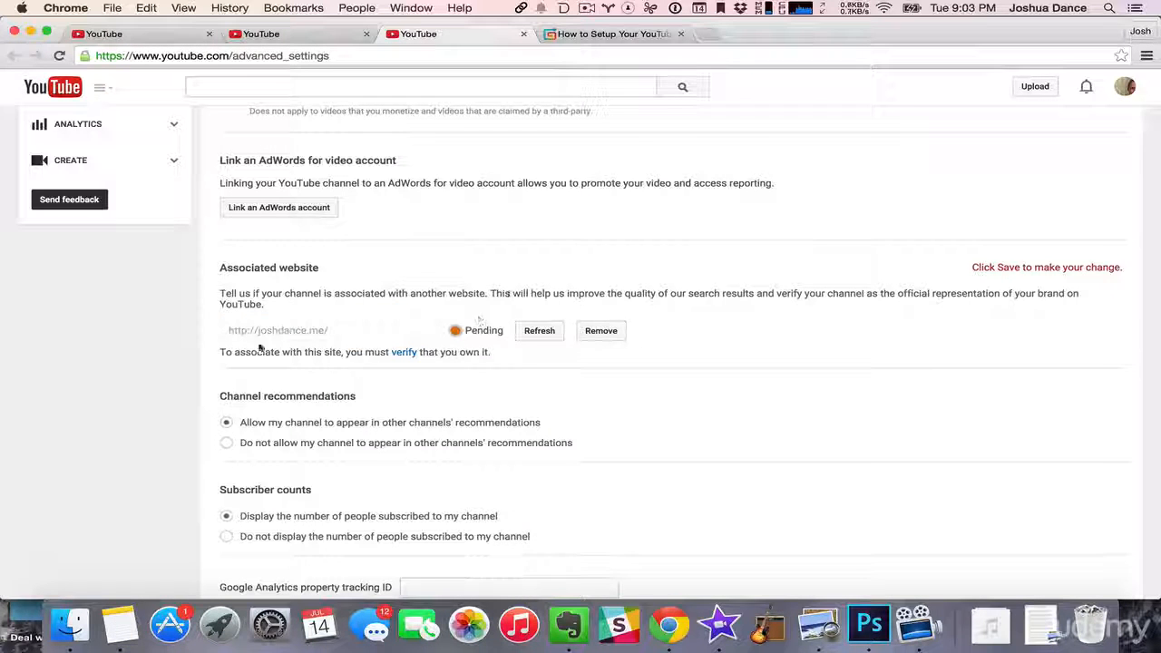
# - Sign in with the account password to reach the website's ownership verification and open its alternate methods
pyautogui.click(404, 353)
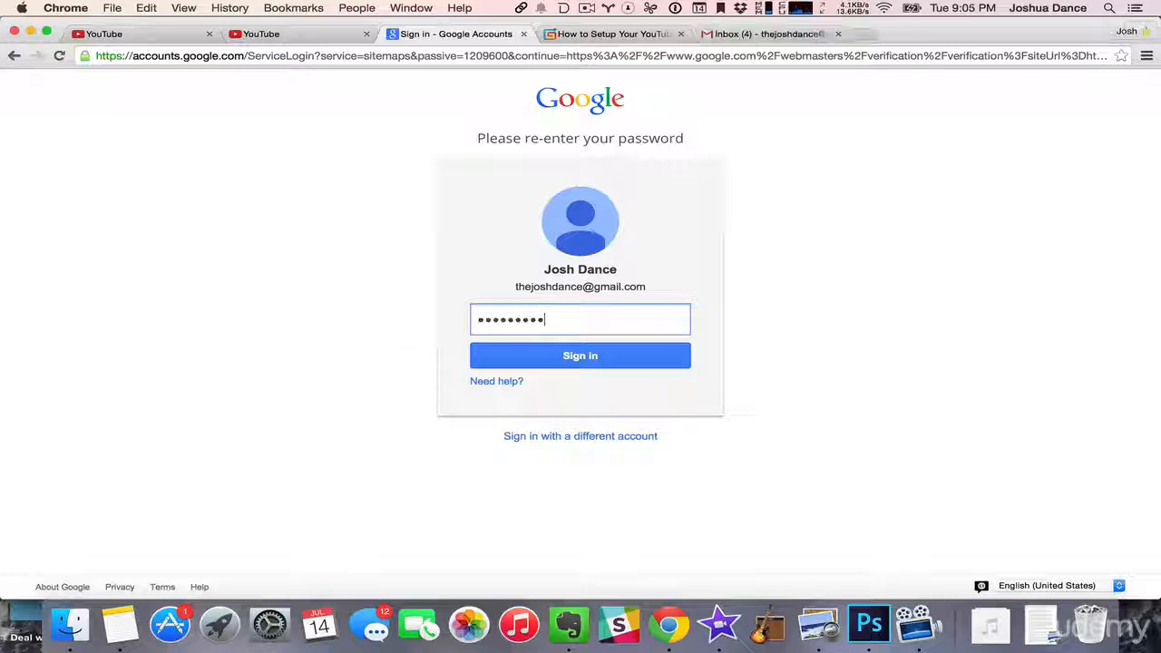
pyautogui.write('**')
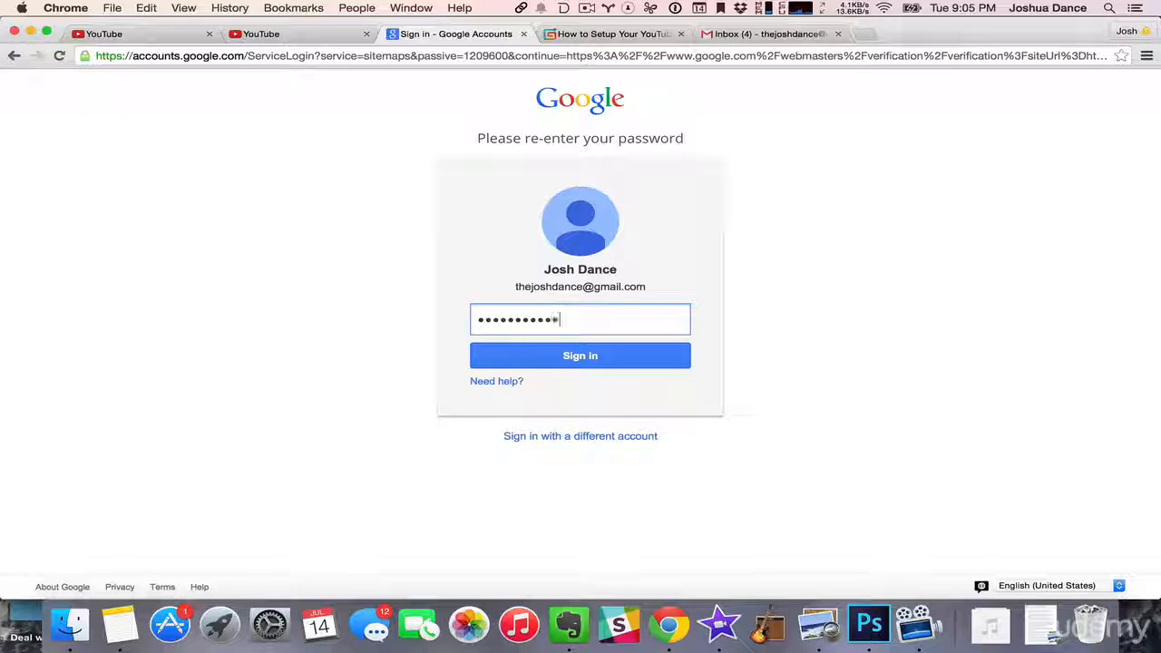
pyautogui.press('Return')
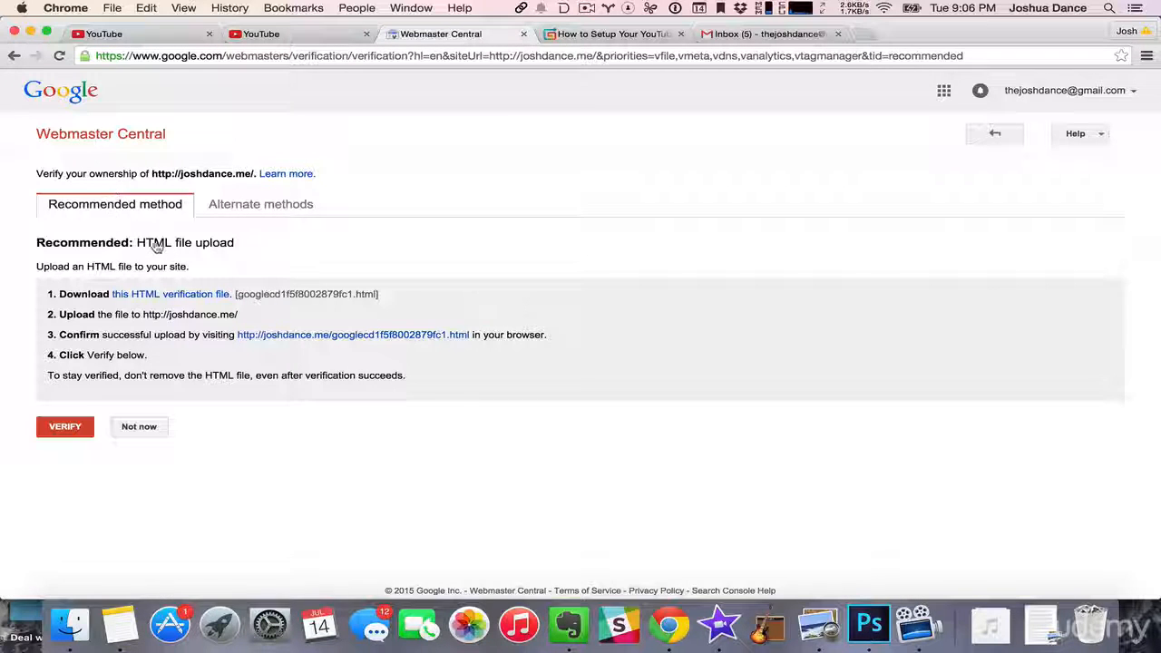
pyautogui.click(259, 205)
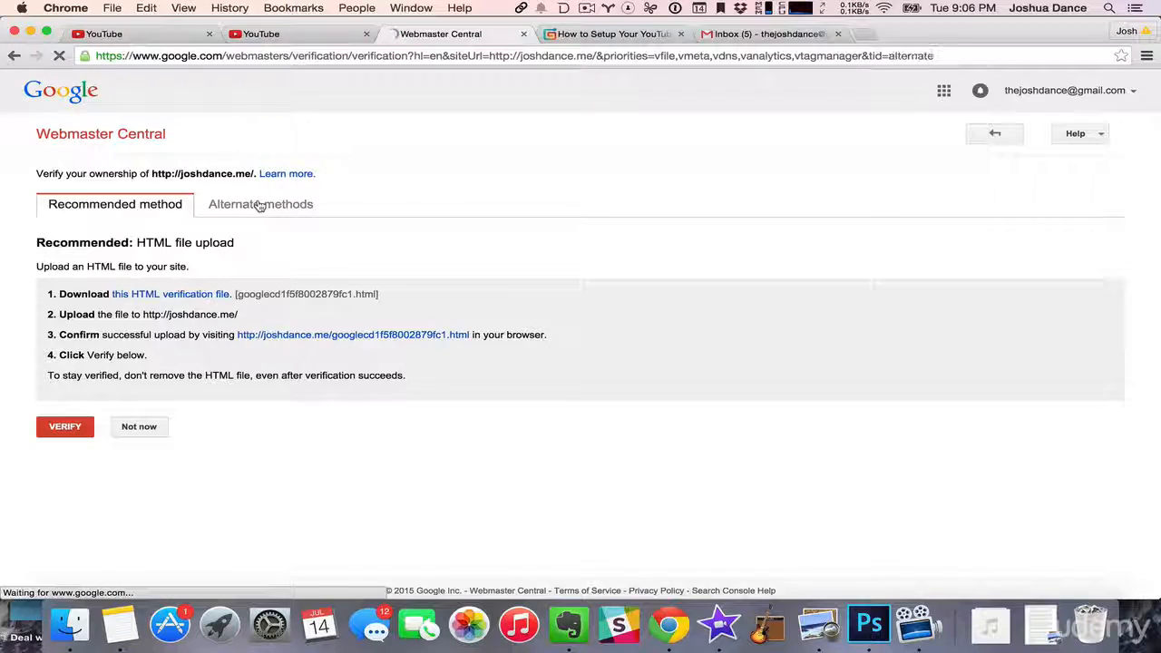